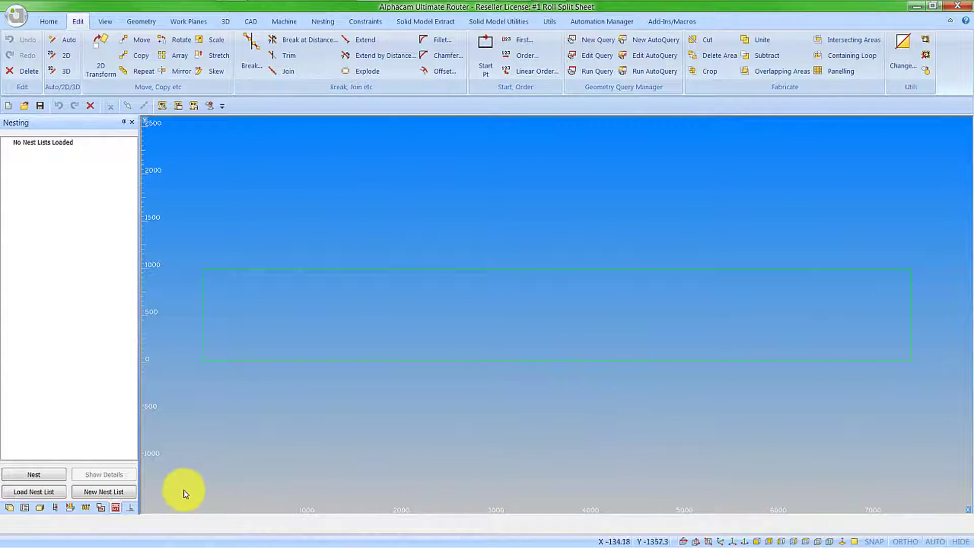
Step: Load the #1 Roll Split.anl nest list from the demo nest lists folder
click(39, 495)
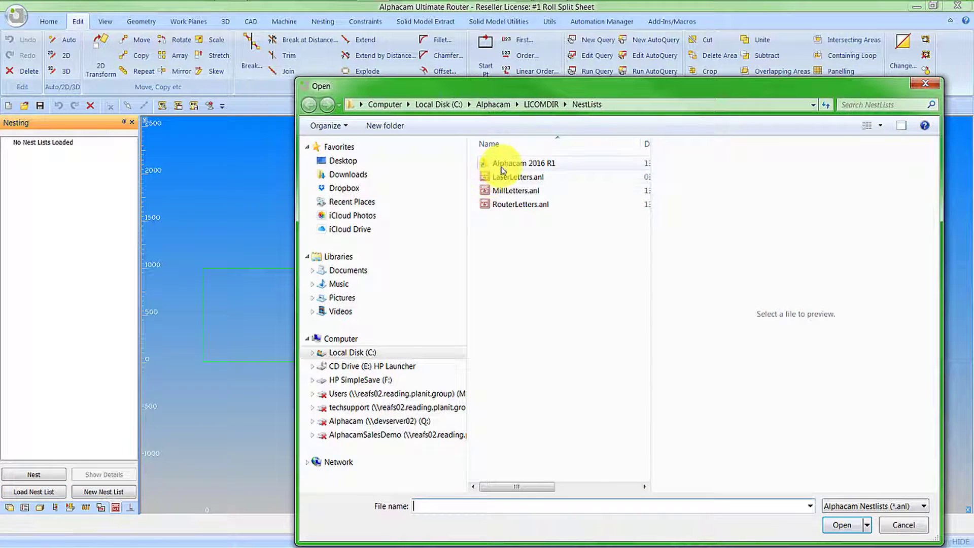
double_click(502, 165)
click(511, 179)
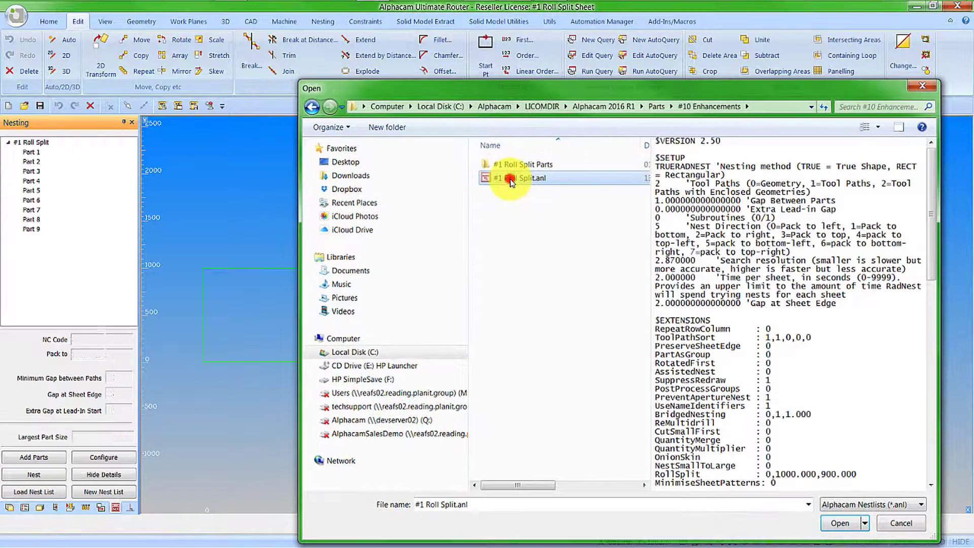
double_click(510, 178)
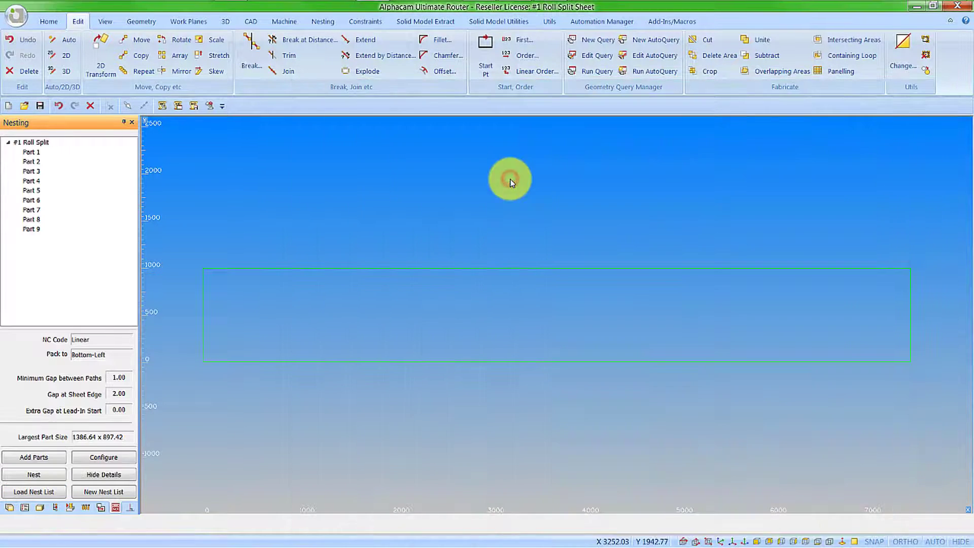
Step: Review Parts 1–4 of the #1 Roll Split list and bring up its actions
click(36, 152)
click(39, 161)
click(37, 171)
click(38, 181)
right_click(37, 143)
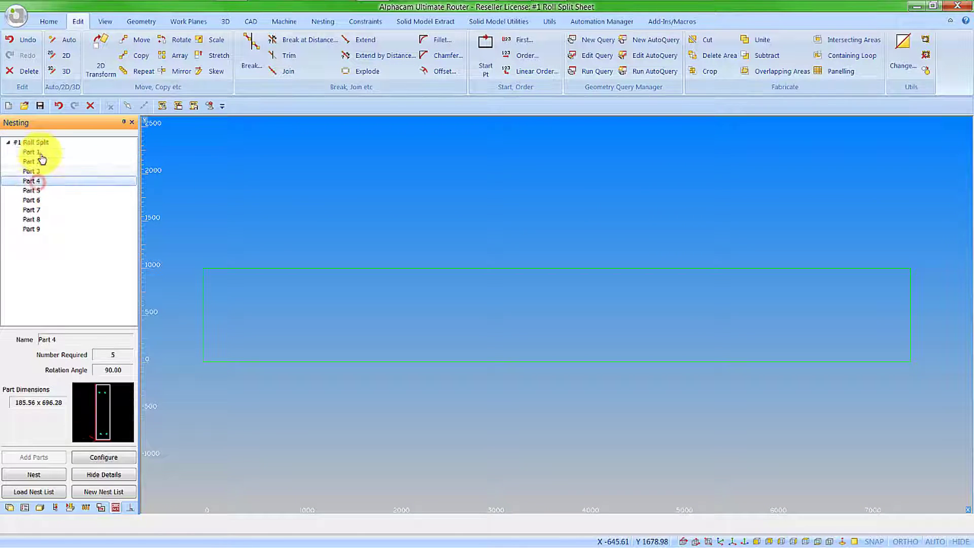
Step: True-shape nest the Roll Split parts into the chosen sheet outline, producing sheets A1 and A2
click(61, 150)
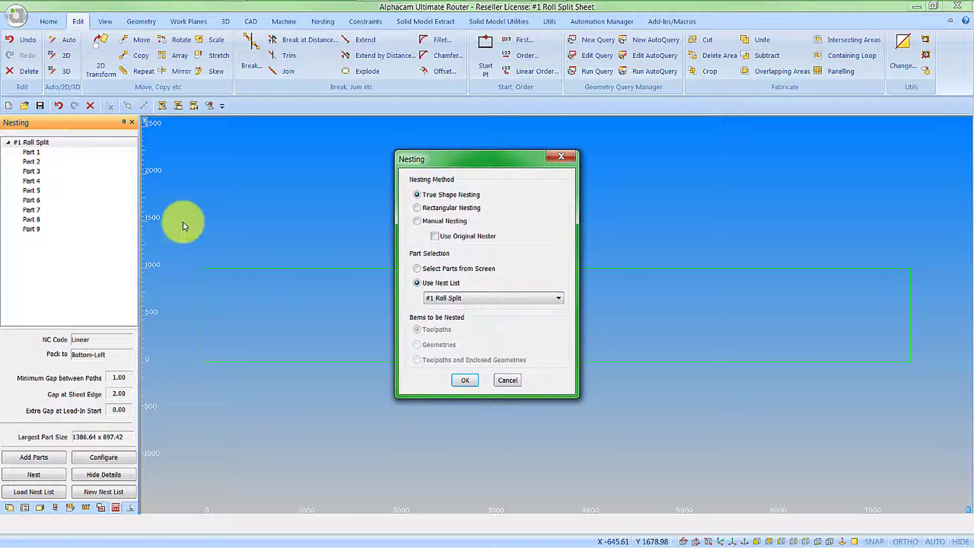
click(461, 379)
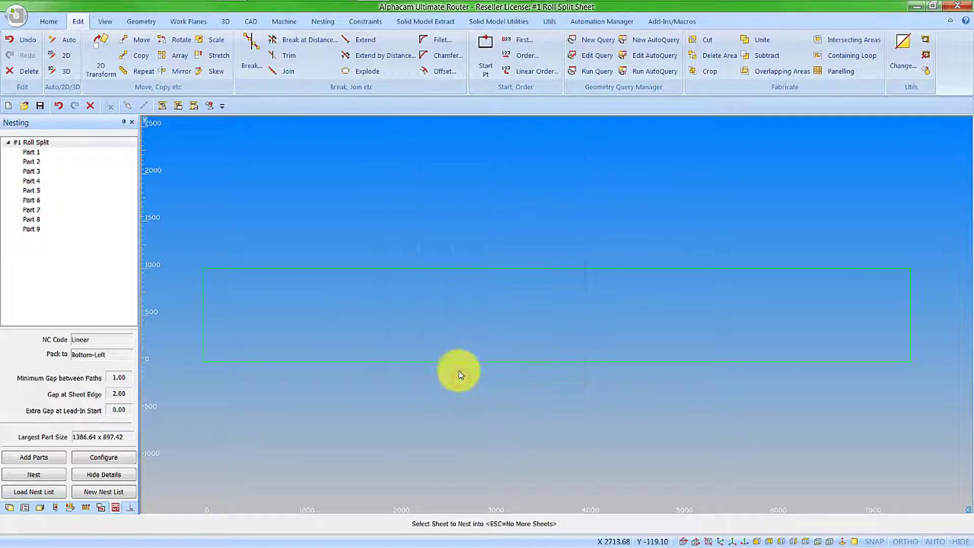
click(458, 361)
click(458, 318)
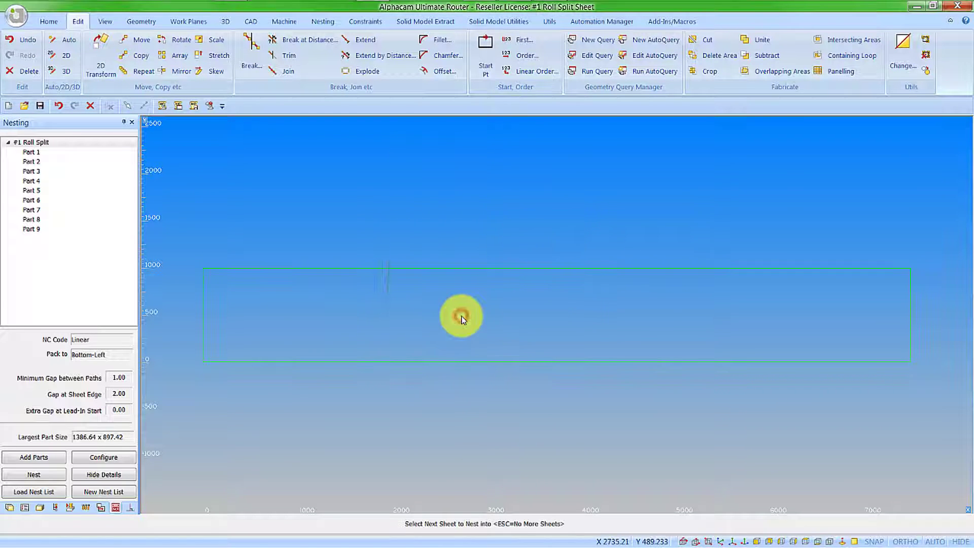
right_click(461, 316)
click(462, 400)
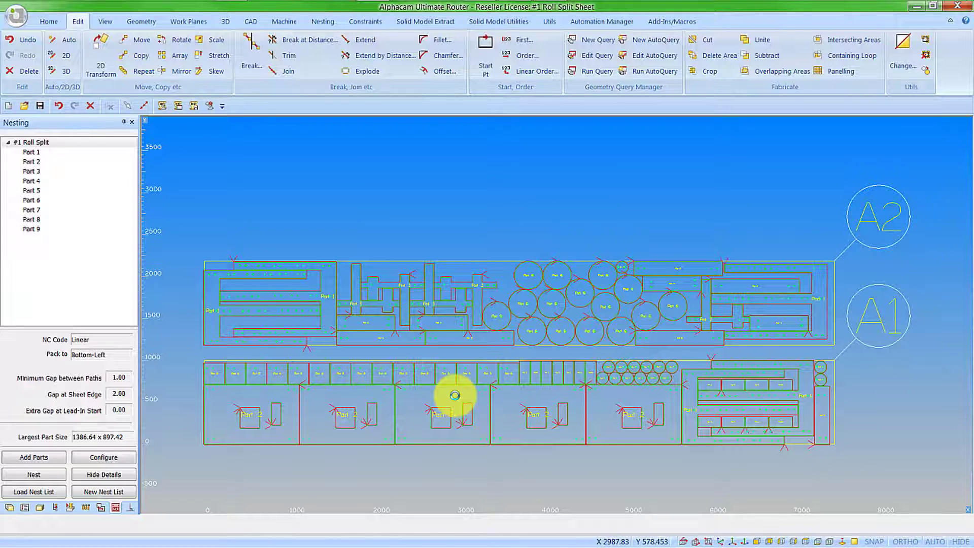
Step: Undo the previous nest and restart nesting #1 Roll Split into the same sheet outline
click(59, 107)
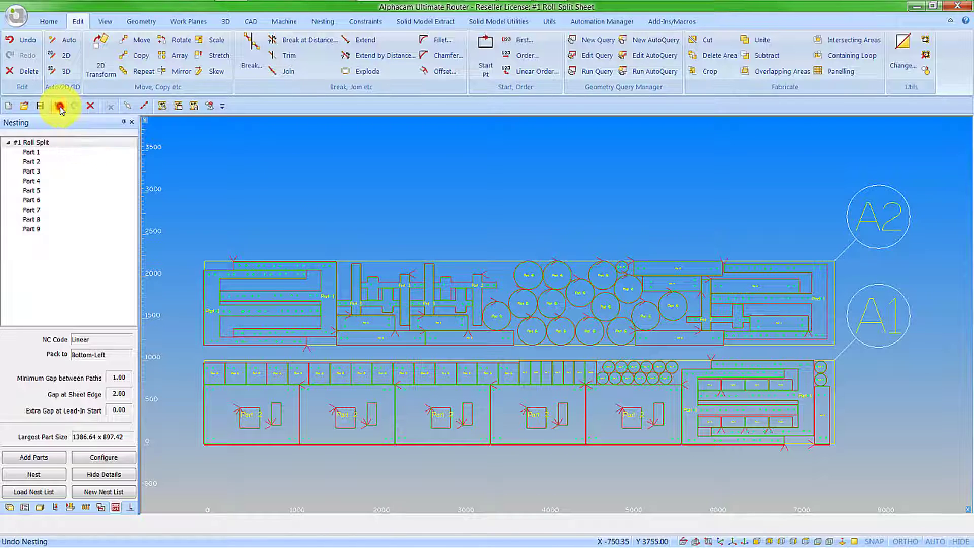
right_click(41, 143)
click(61, 149)
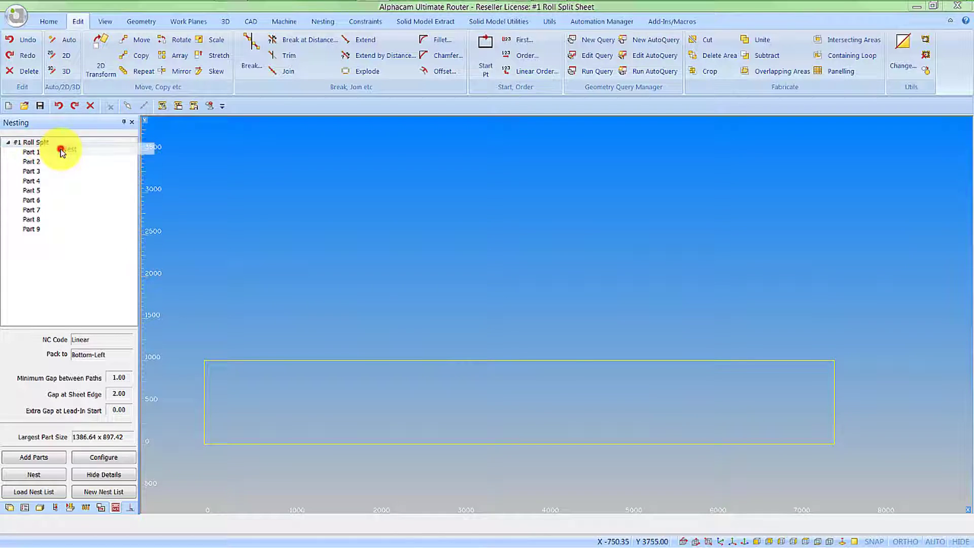
click(468, 380)
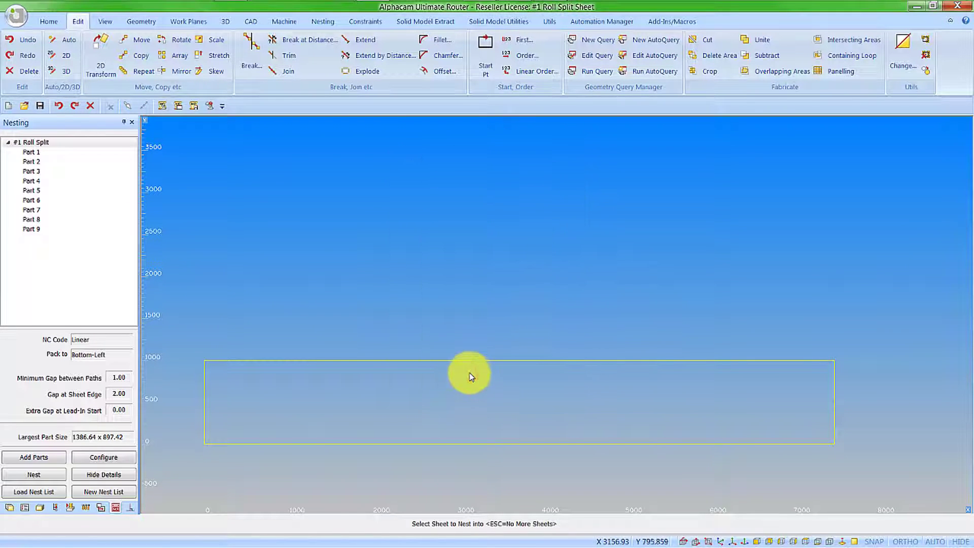
click(468, 362)
click(459, 321)
key(Escape)
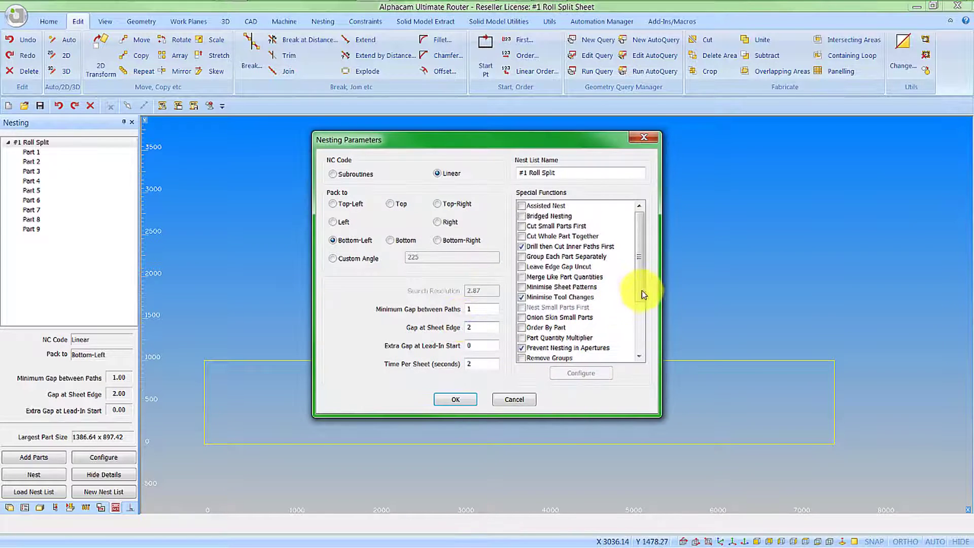
Step: Enable Roll Split with an optimum sheet width of 1000 and minimum of 900
drag(640, 292, 642, 327)
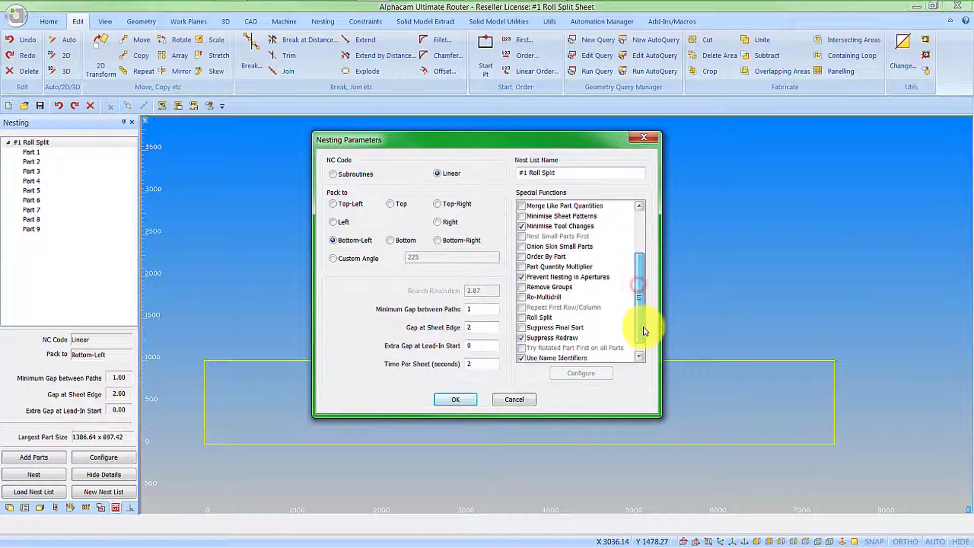
click(522, 317)
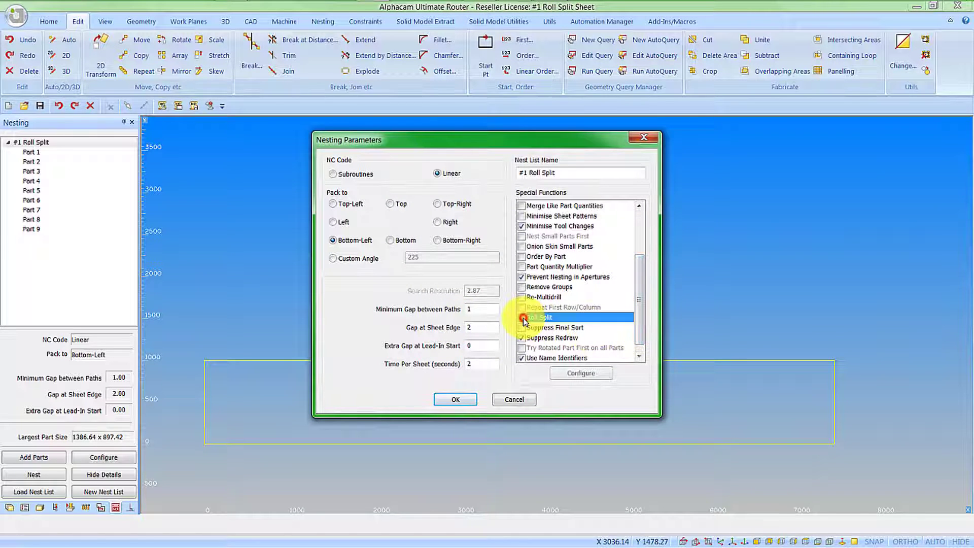
click(584, 373)
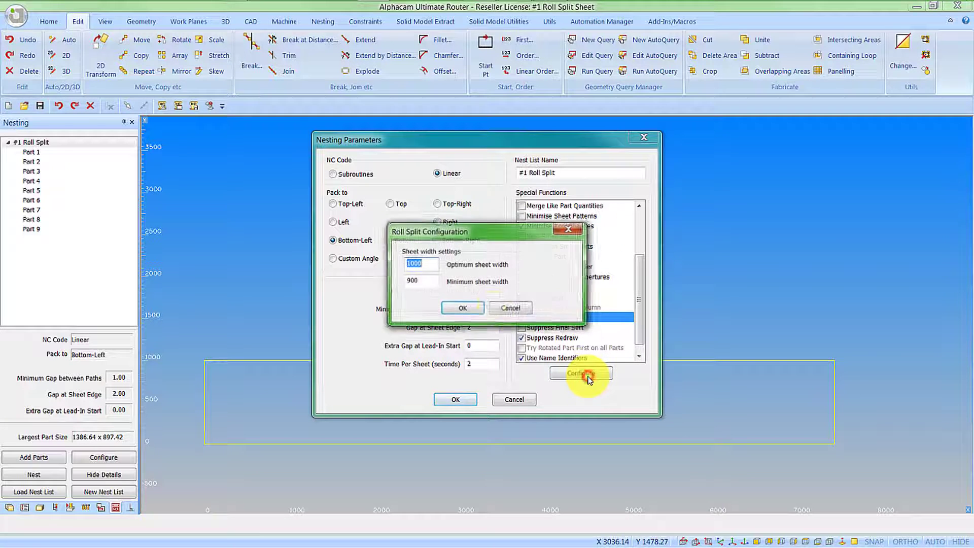
click(464, 308)
Step: Run the Roll Split nest and zoom in on the resulting sheets
click(456, 400)
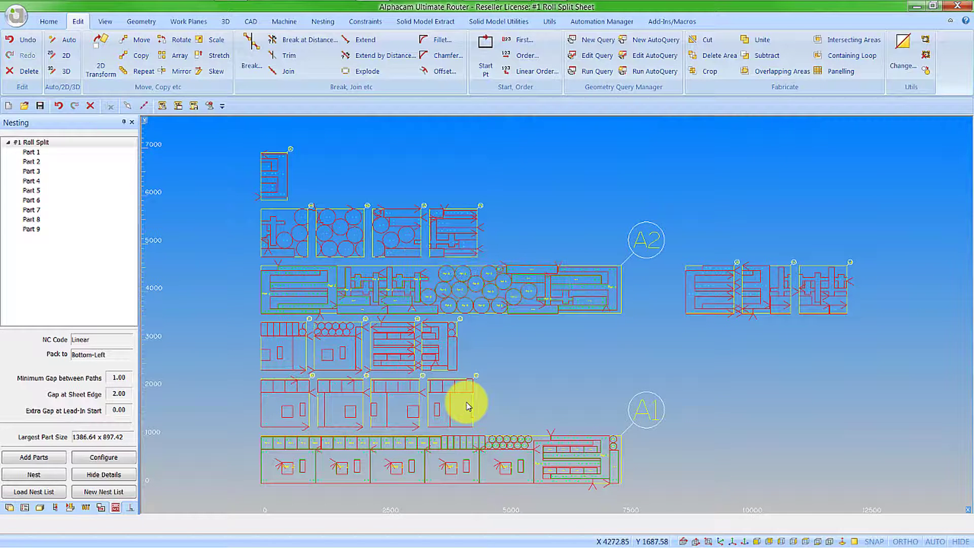
scroll(269, 482, up, 5)
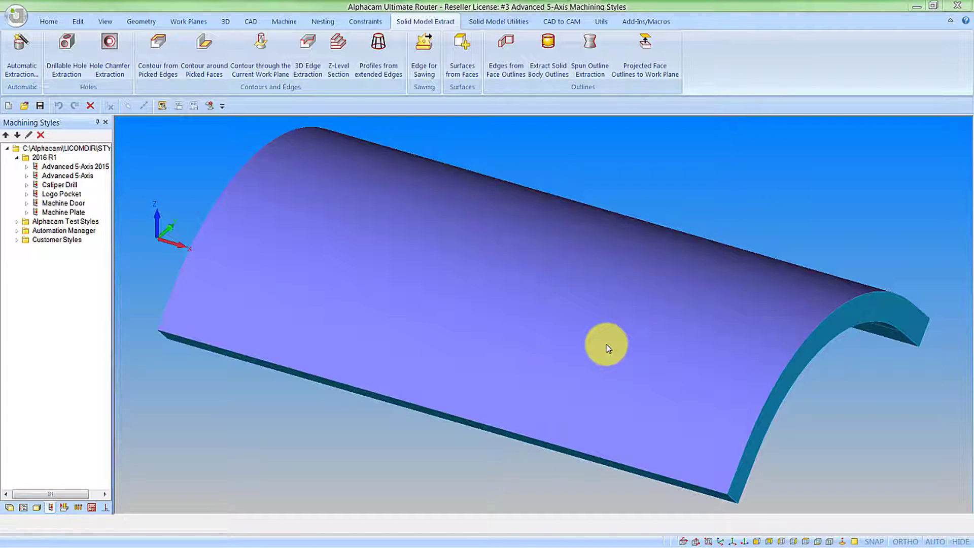
Step: Generate Drive Surfaces and Clamps/Fixtures layers for Advanced 5-Axis 2015, making Drive Surfaces active
right_click(101, 170)
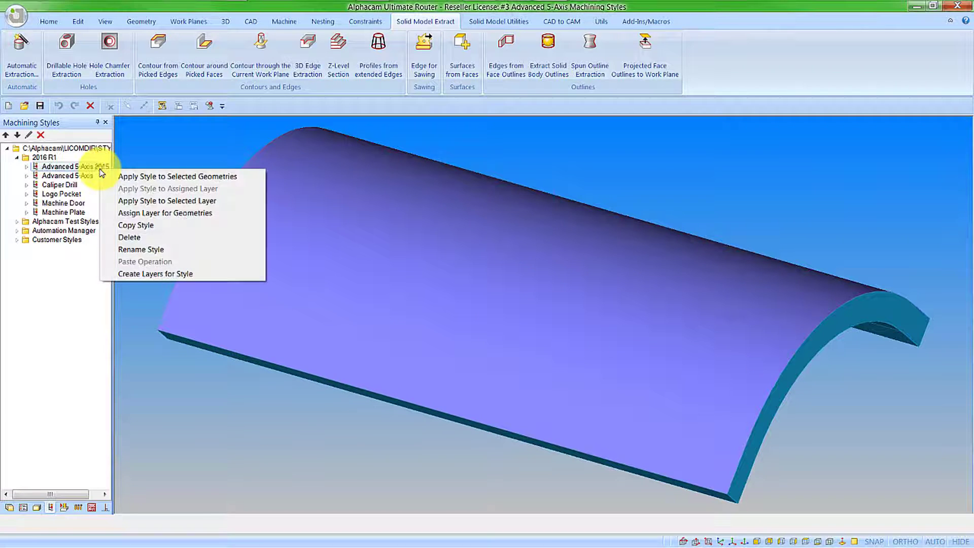
click(137, 274)
click(9, 507)
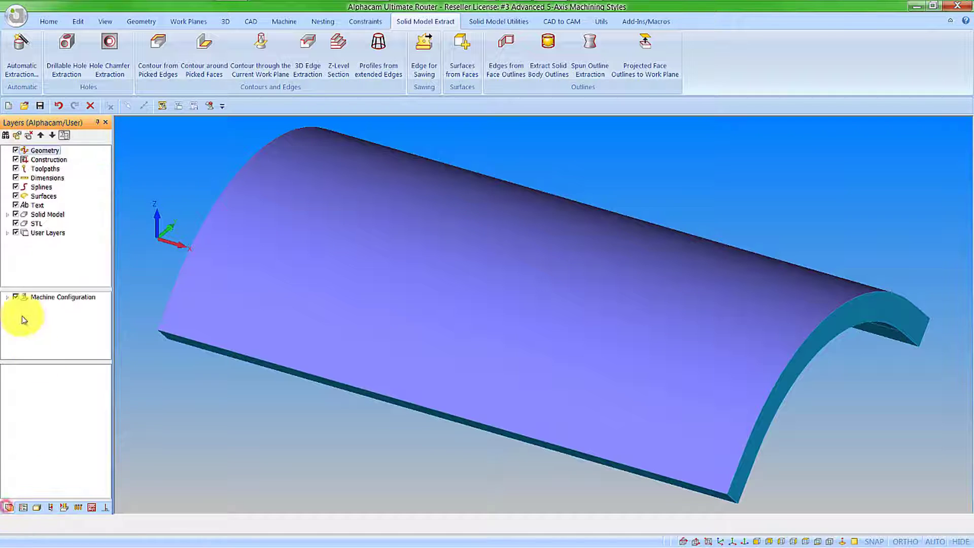
click(7, 232)
click(45, 243)
right_click(45, 242)
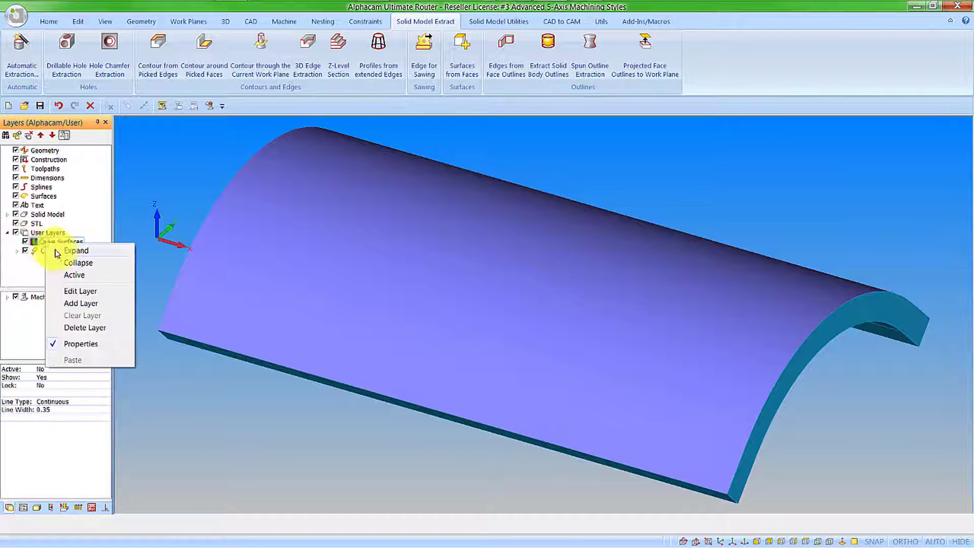
click(68, 275)
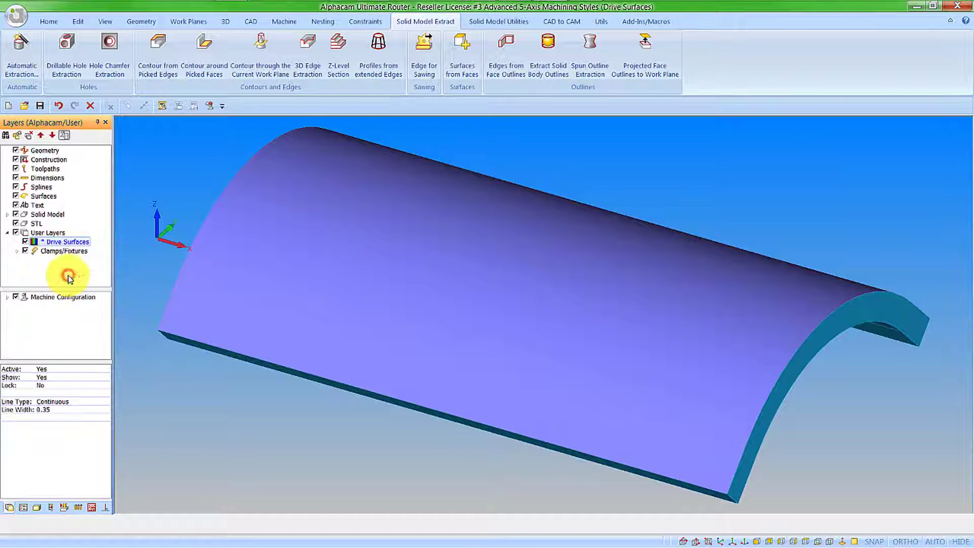
Step: Extract surfaces at 0.01 chord tolerance from the front face and all same-colour faces
click(462, 60)
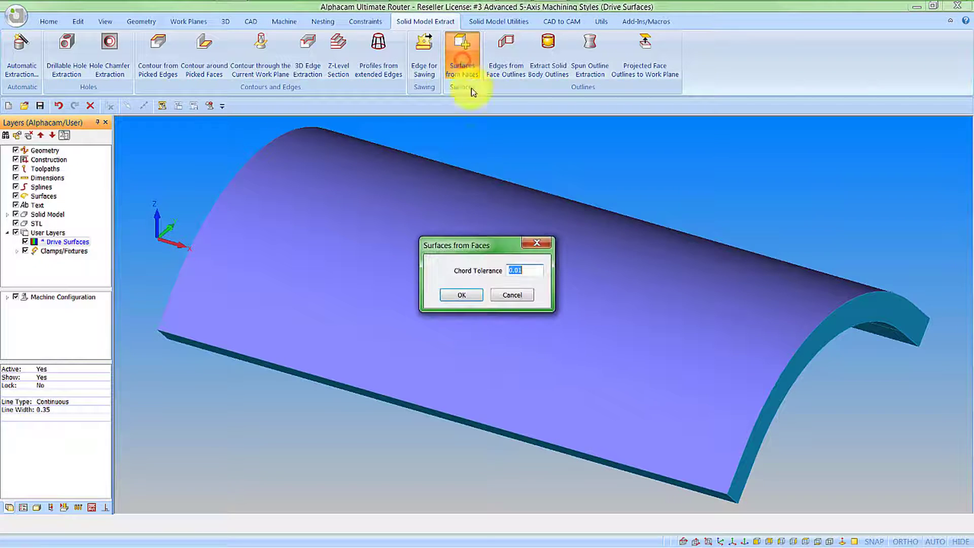
click(461, 295)
click(424, 373)
click(223, 238)
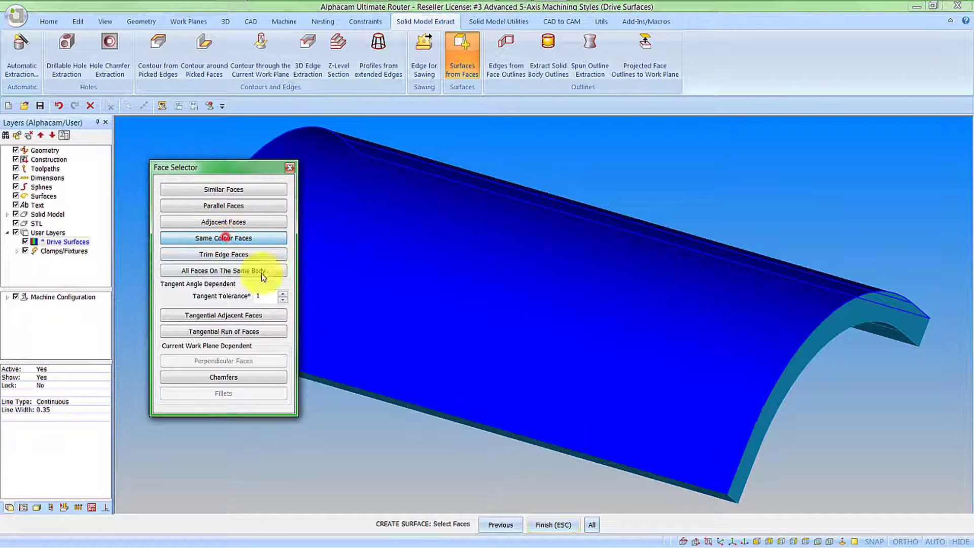
click(540, 525)
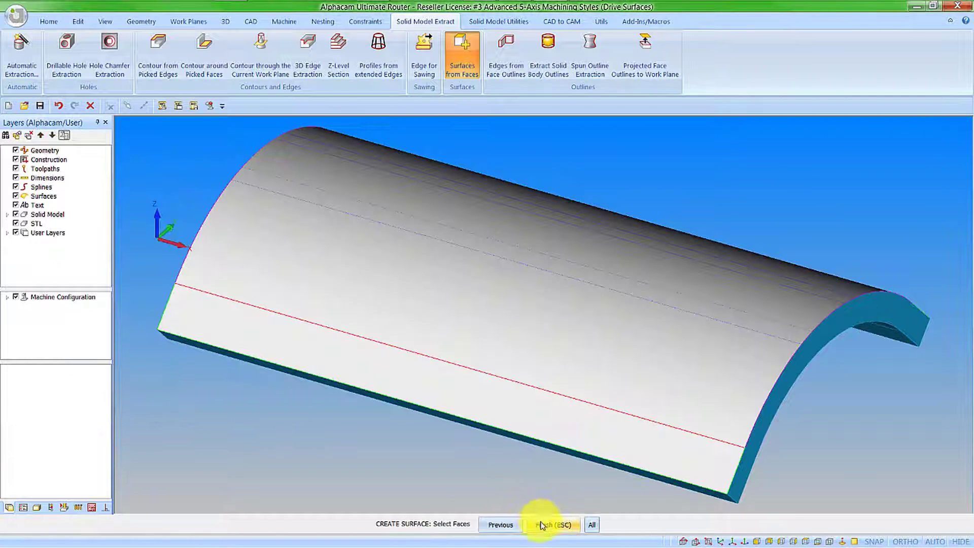
Step: Make the Drive Surfaces layer inactive again
click(7, 233)
right_click(60, 242)
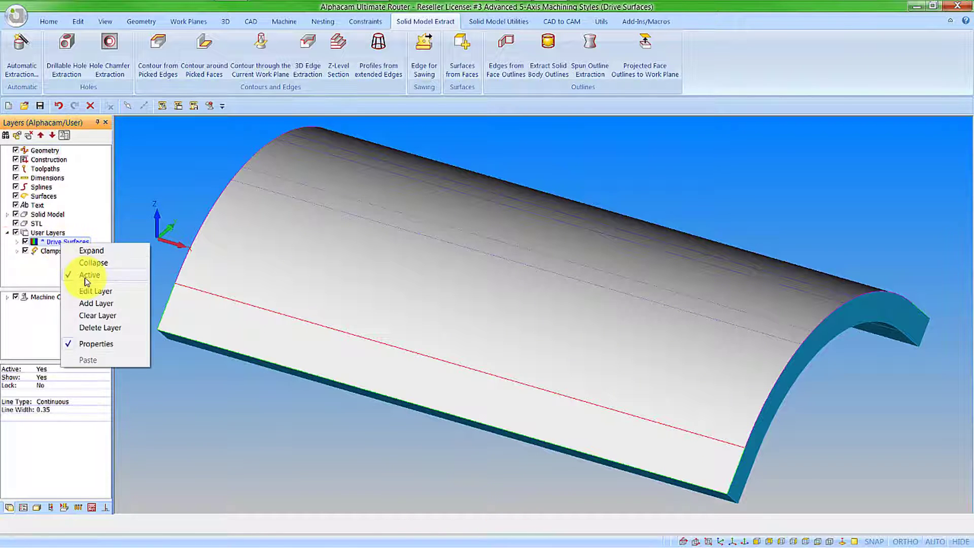
click(87, 276)
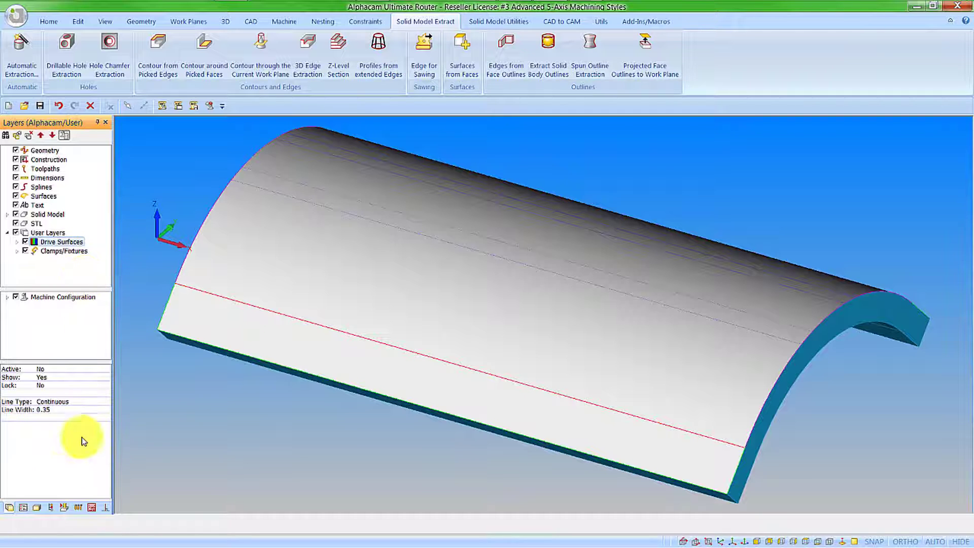
Step: Apply the Advanced 5-Axis 2015 machining style to geometry from the Machining Styles list
click(24, 508)
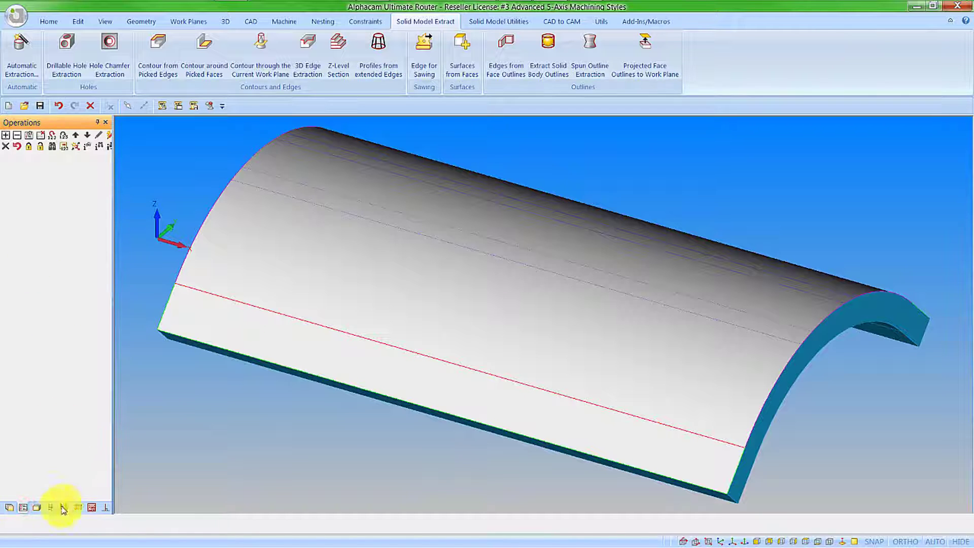
click(50, 507)
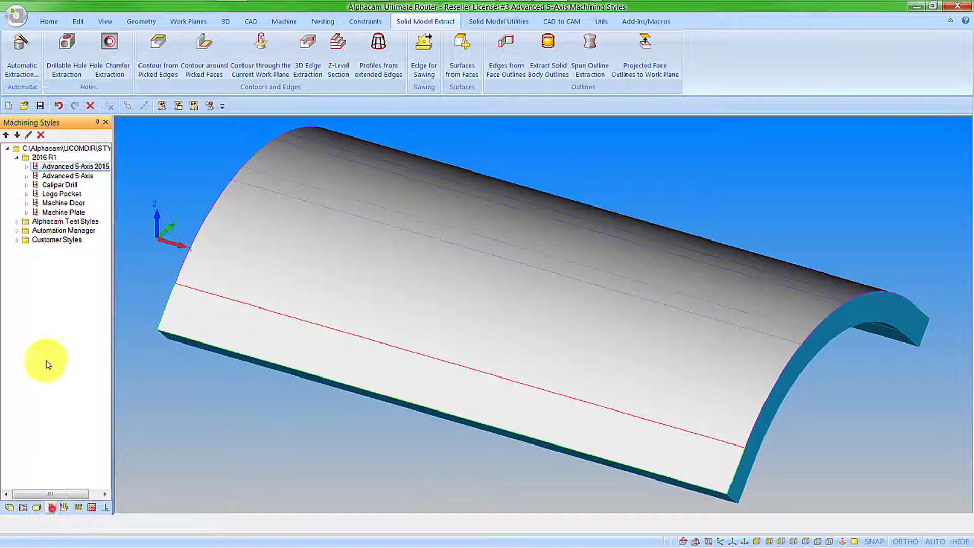
click(27, 166)
right_click(75, 178)
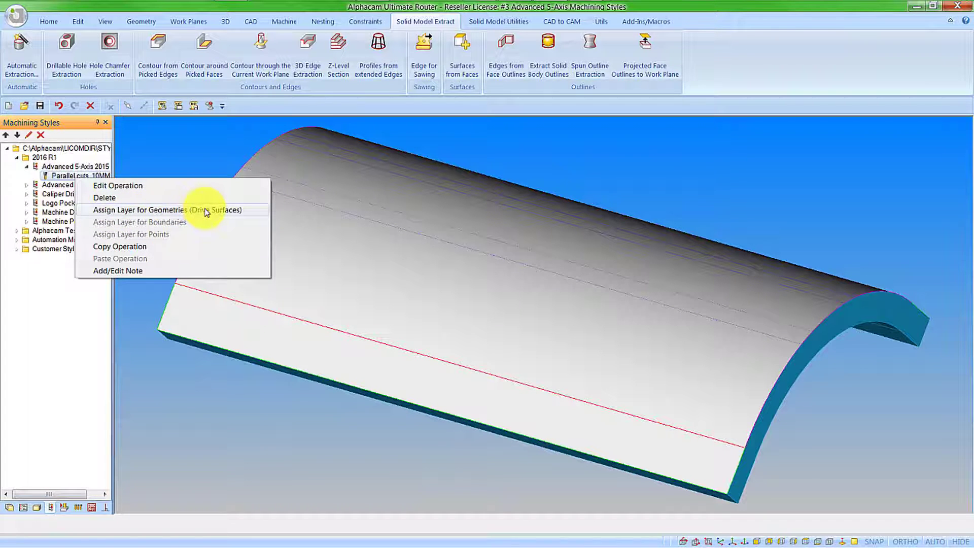
right_click(82, 166)
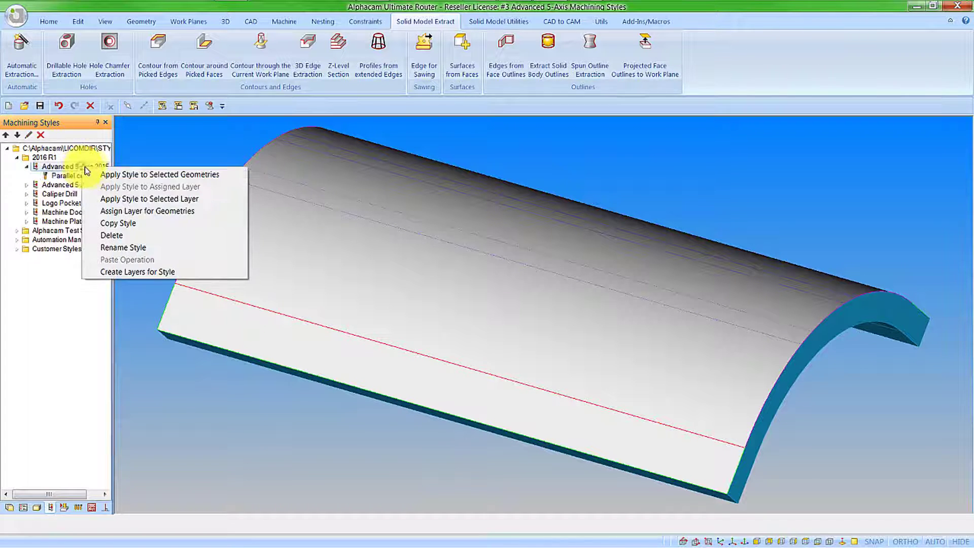
click(111, 175)
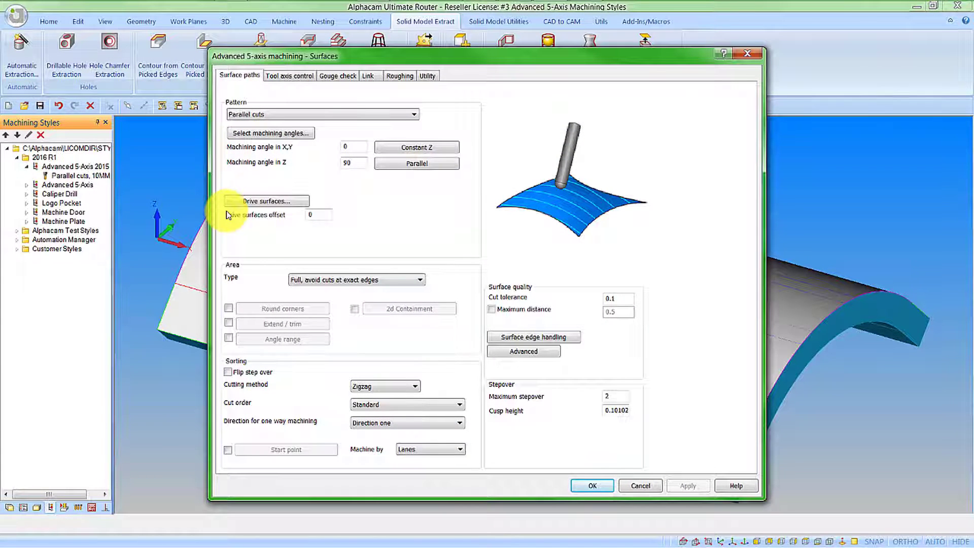
Step: Pick two drive surfaces on the part and calculate the parallel-cuts toolpath
click(238, 201)
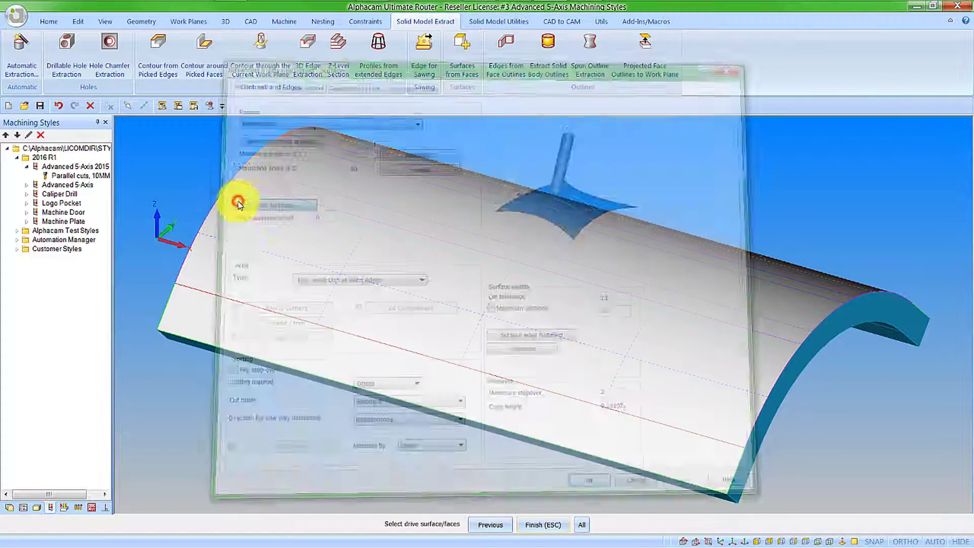
click(257, 330)
click(387, 295)
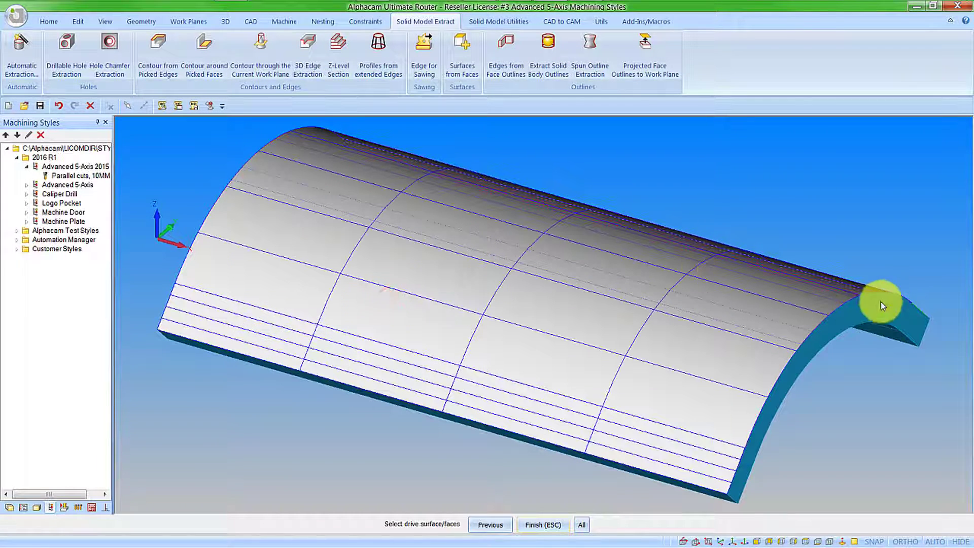
key(Escape)
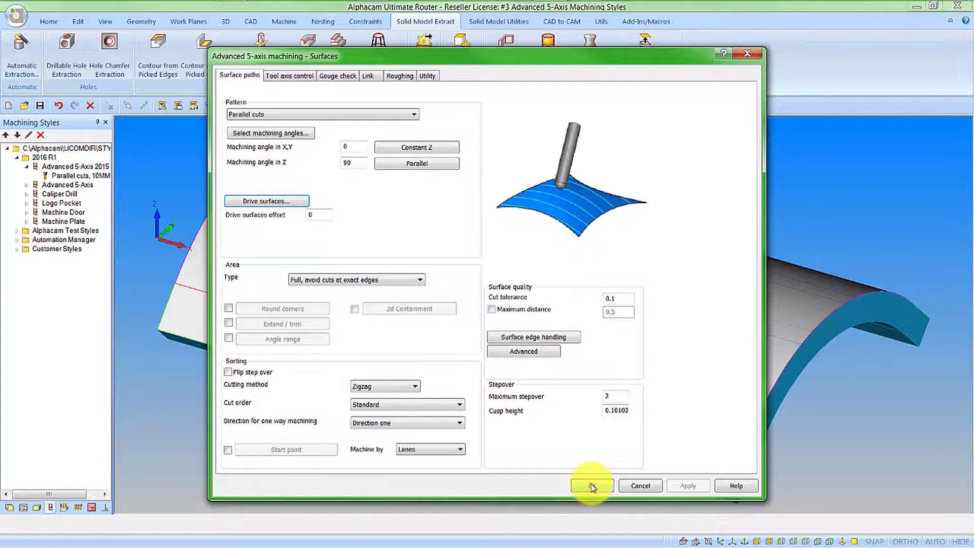
click(588, 484)
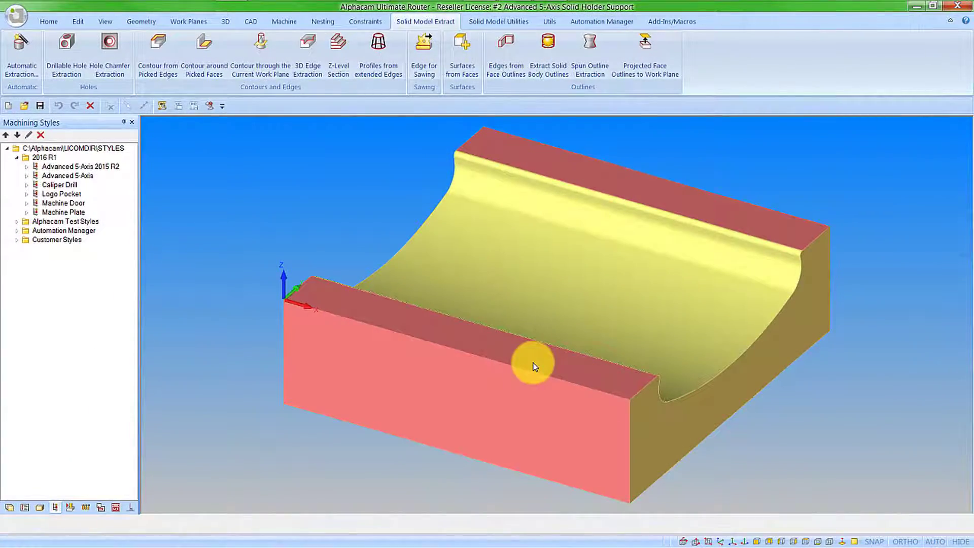
Step: Create the Advanced 5-Axis style's layers and make Drive Surfaces the active layer
right_click(84, 177)
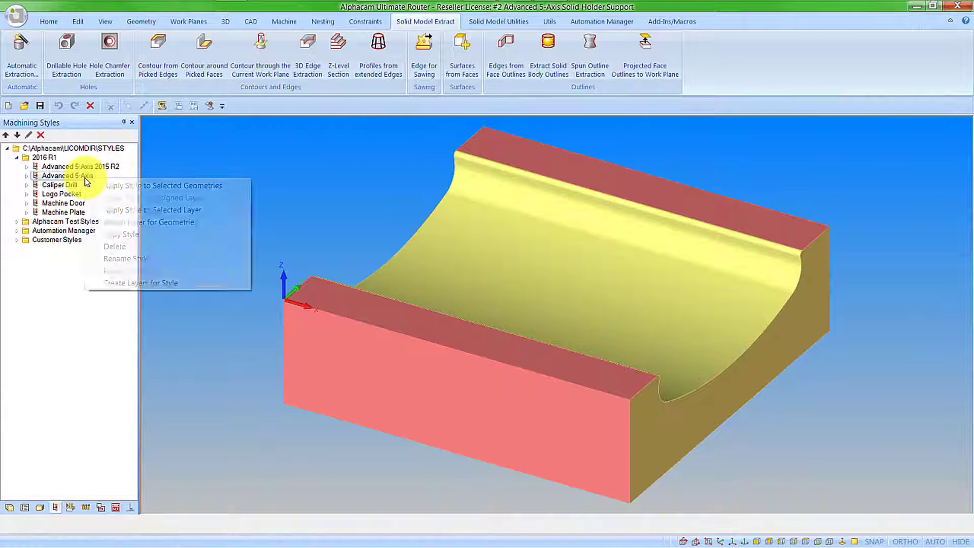
click(127, 283)
click(10, 507)
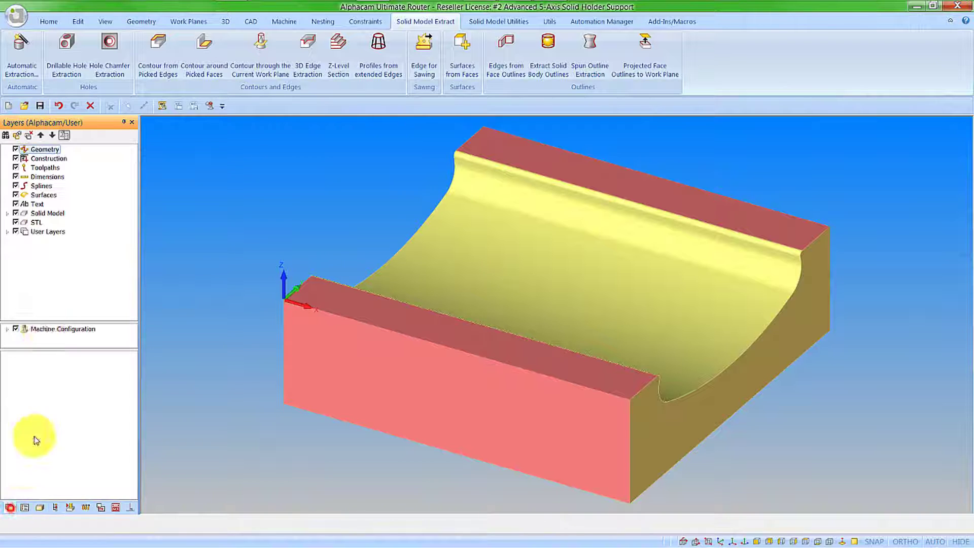
right_click(40, 241)
click(65, 274)
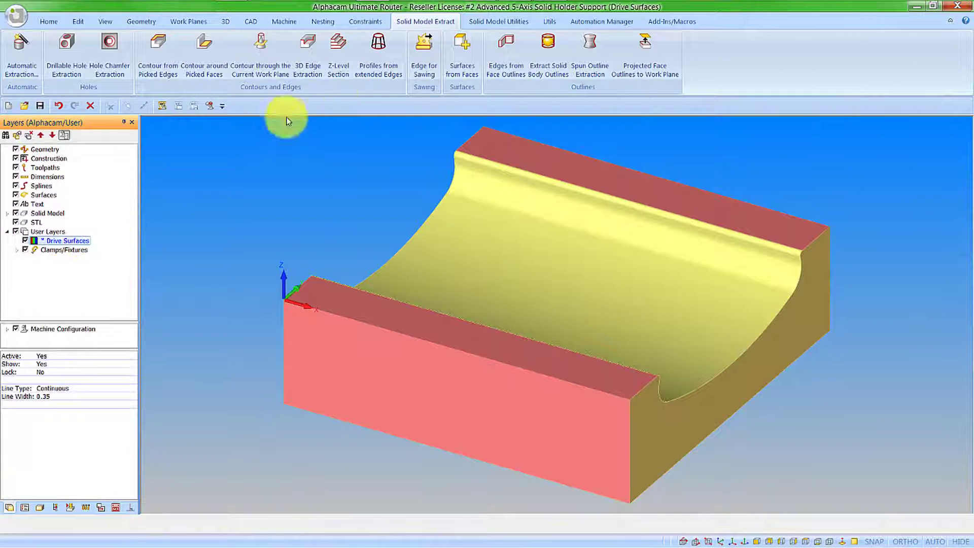
Step: Extract surfaces at 0.01 tolerance from the channel's large curved face and matching narrow faces
click(460, 65)
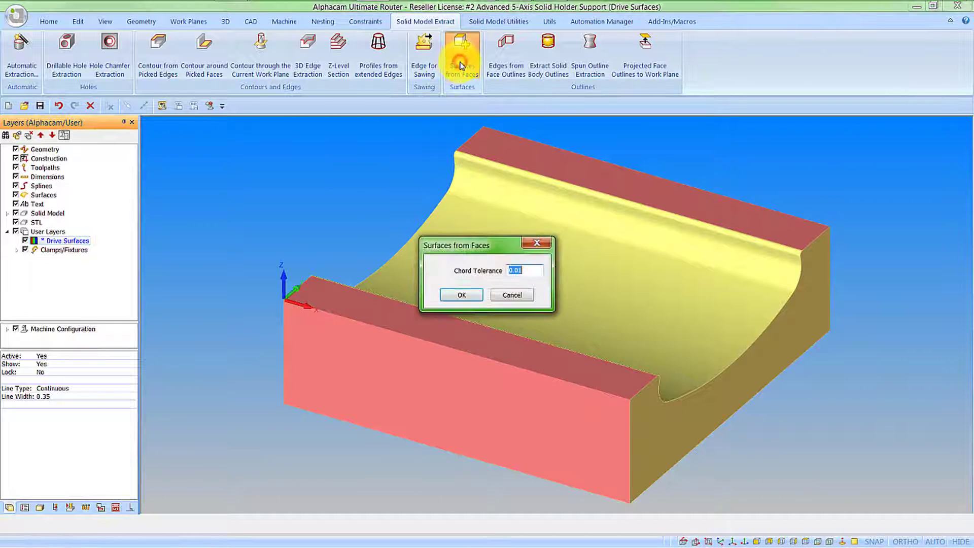
click(467, 292)
click(482, 249)
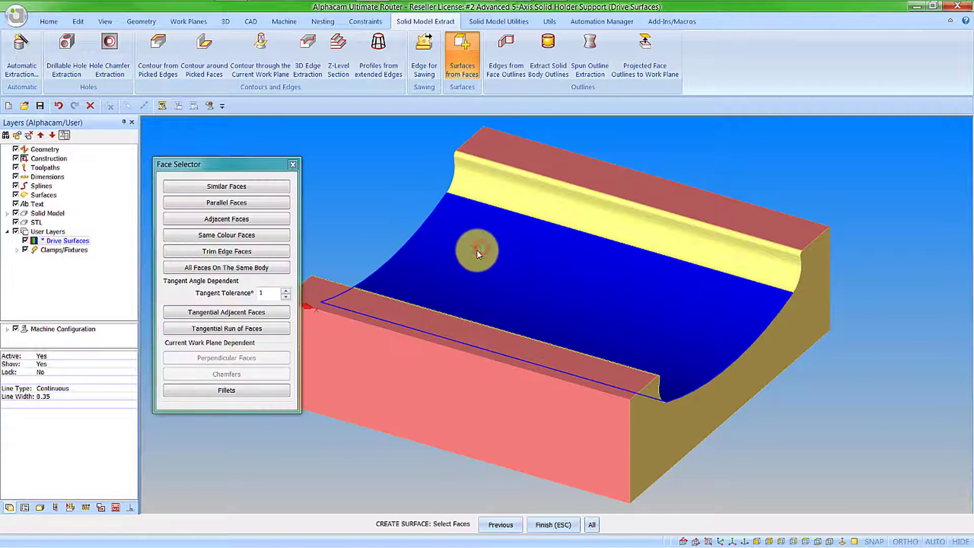
click(226, 235)
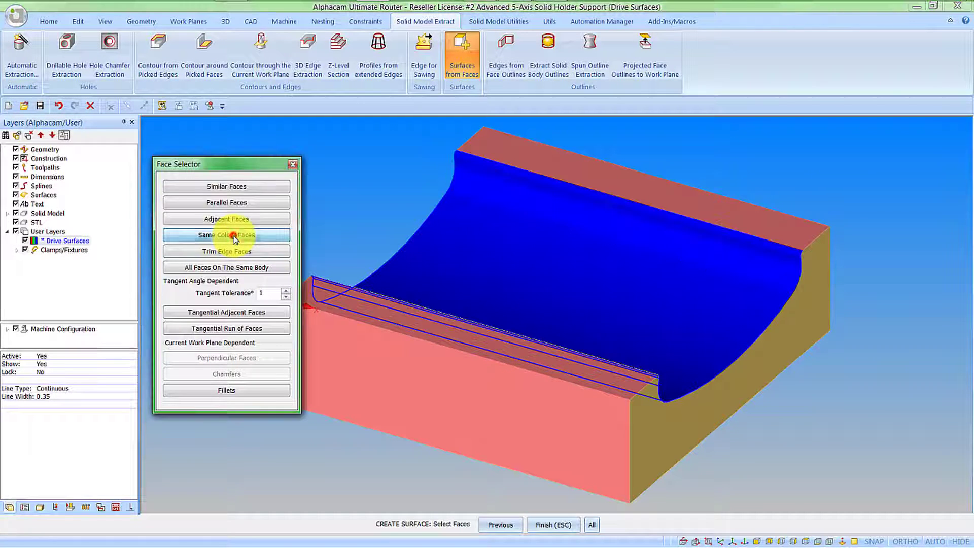
click(552, 524)
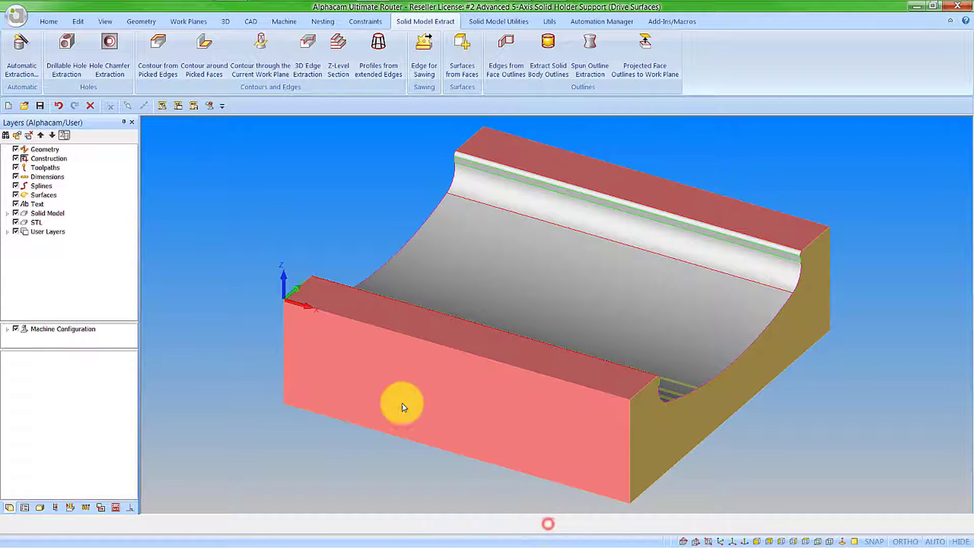
Step: Make the Drive Surfaces layer inactive again
click(7, 231)
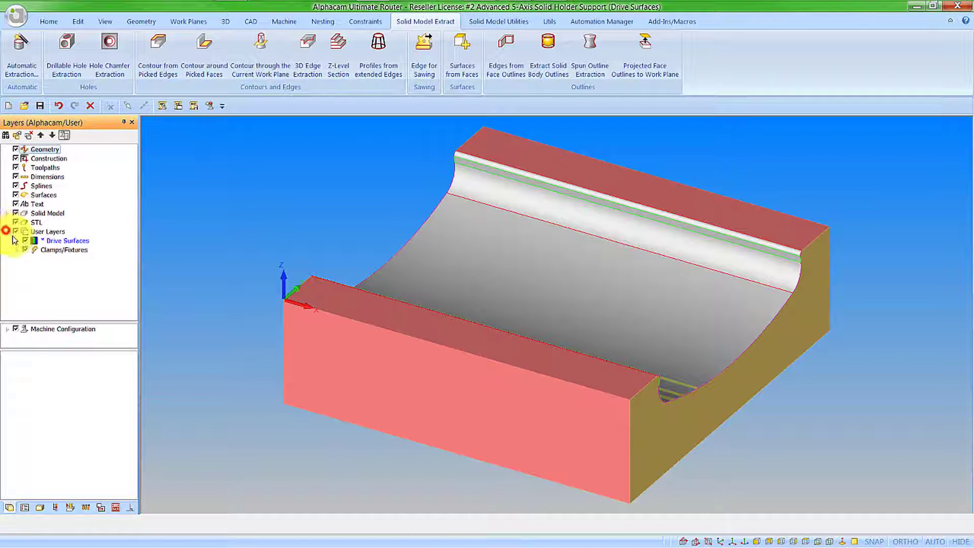
right_click(62, 241)
click(78, 275)
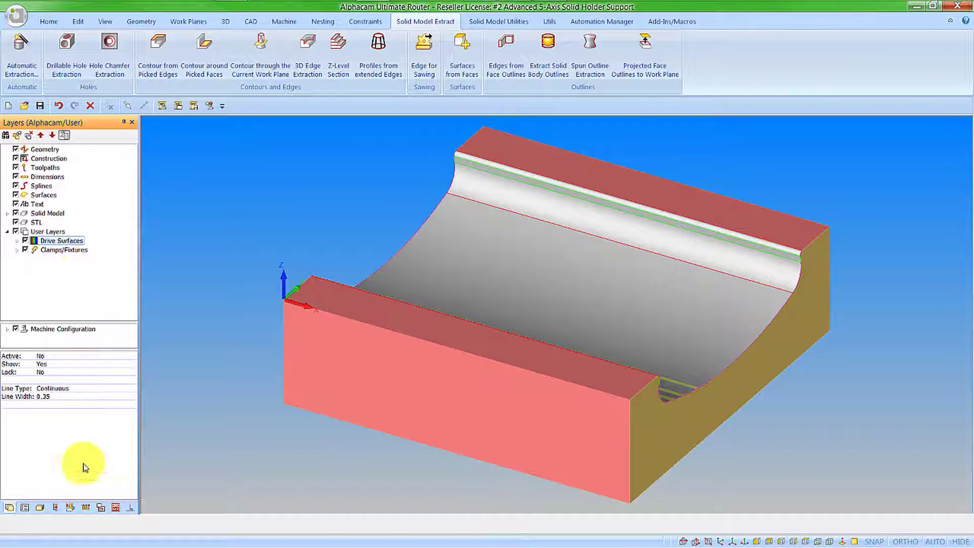
Step: Apply the Advanced 5-Axis style to the selected cradle channel surfaces
click(60, 507)
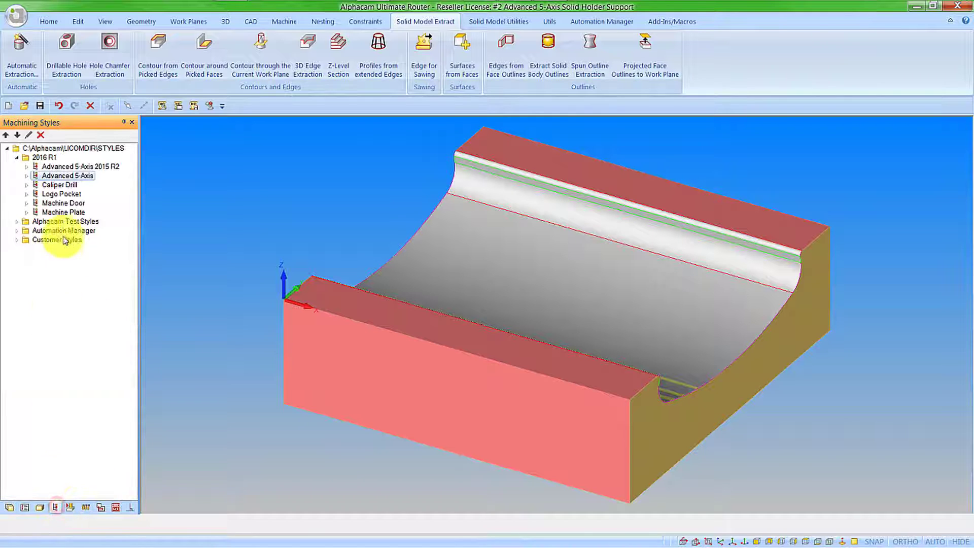
right_click(58, 178)
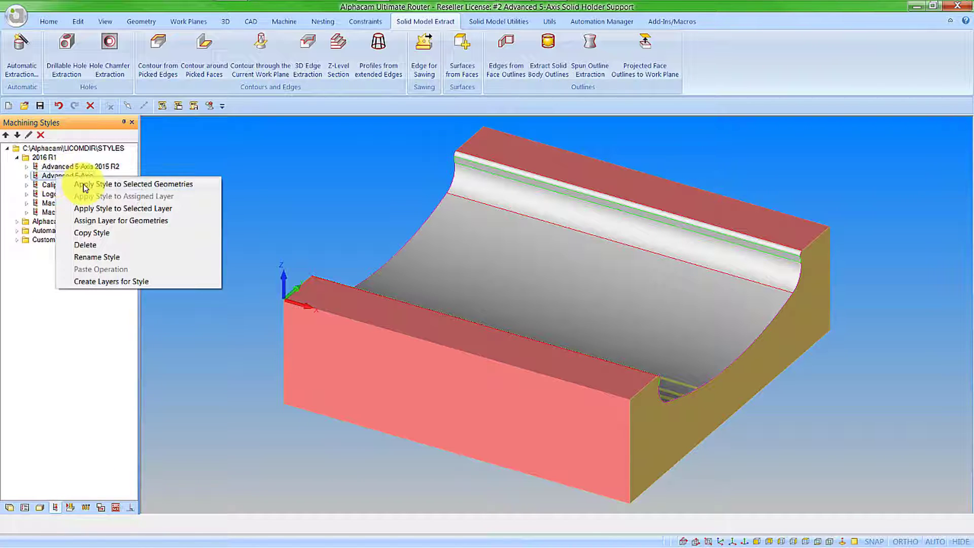
click(84, 185)
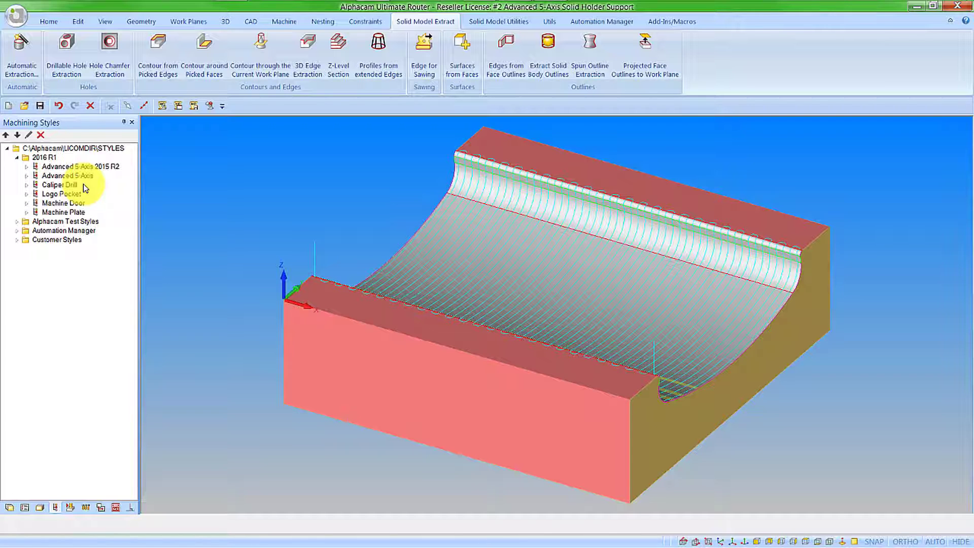
Step: Play the Op 1 parallel-cuts simulation of the 10MM BALL tool over the cradle block
click(70, 507)
click(56, 137)
scroll(353, 363, down, 3)
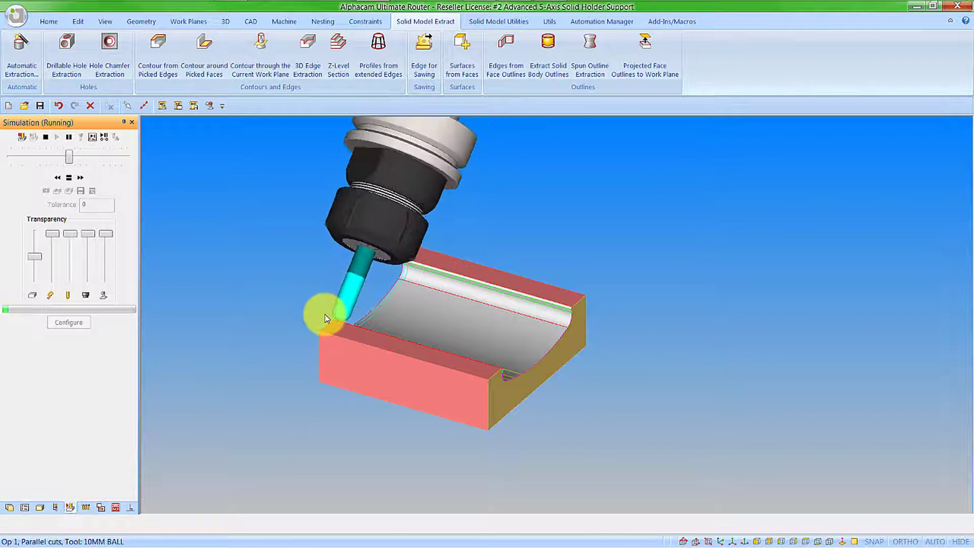
Step: Stop the simulation and reopen the Parallel cuts operation for editing, keeping its tool settings
click(45, 137)
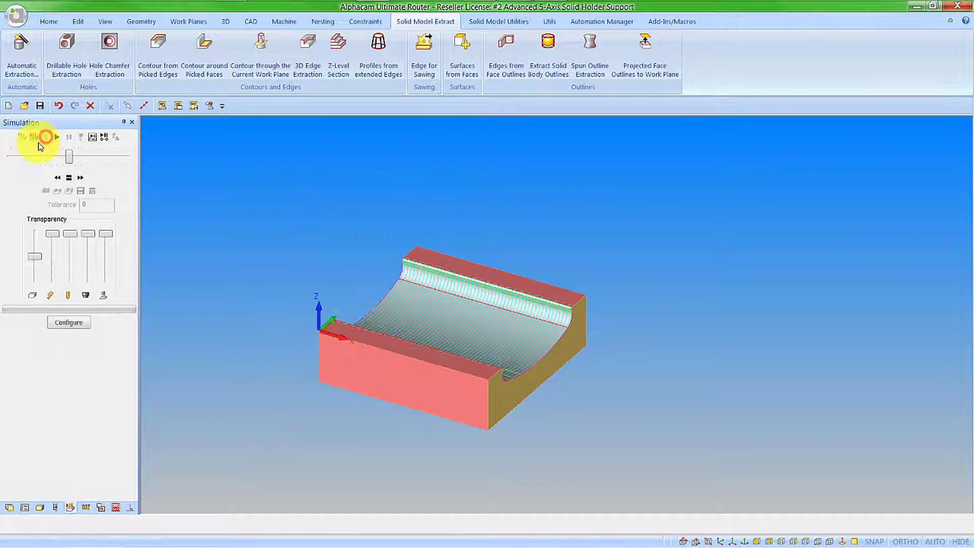
click(24, 507)
right_click(73, 170)
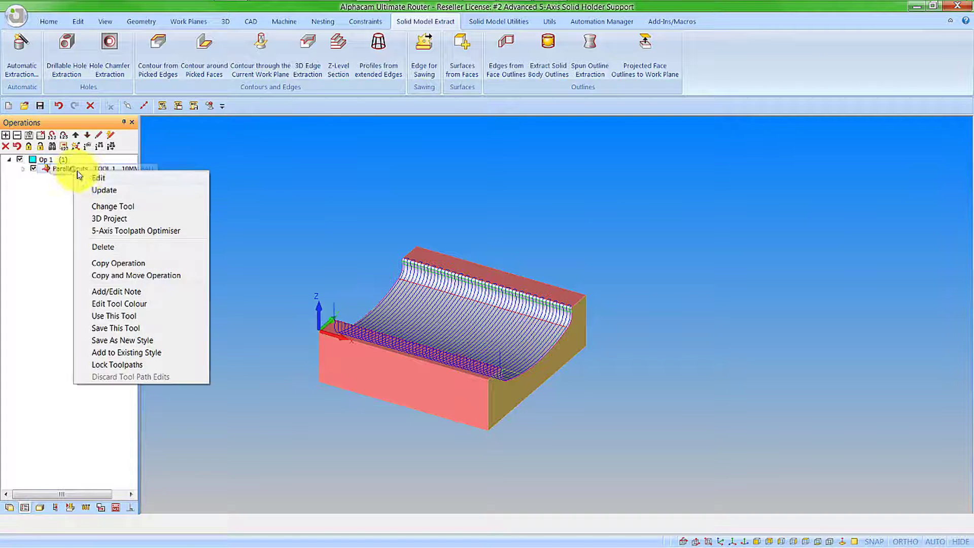
click(93, 179)
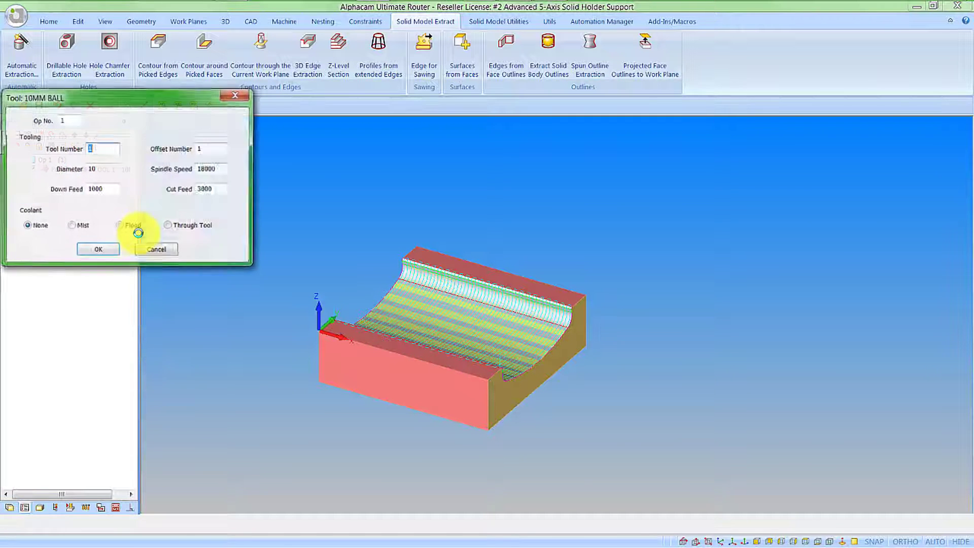
click(108, 250)
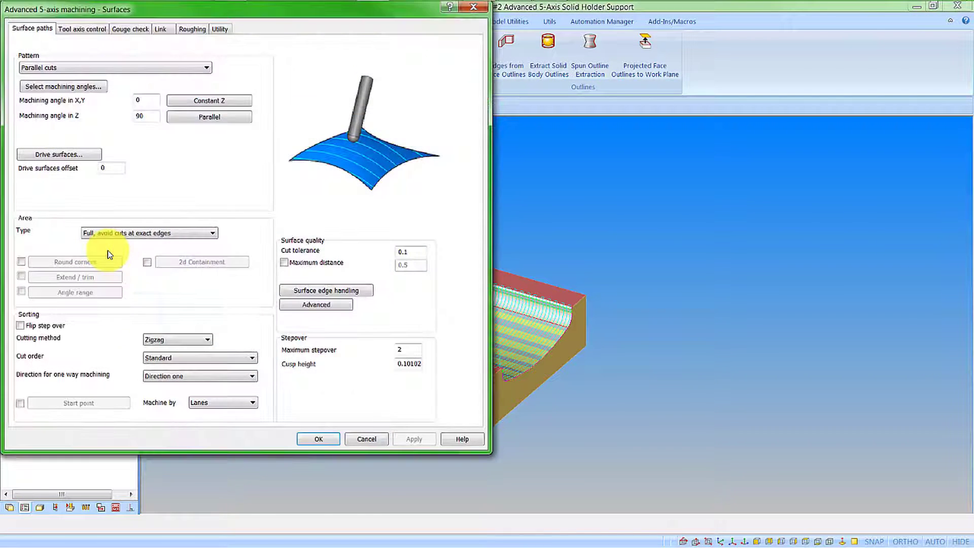
Step: Enable gouge check row 1 with Arbor and Holder, tilting the tool by lead/lag angle
click(130, 31)
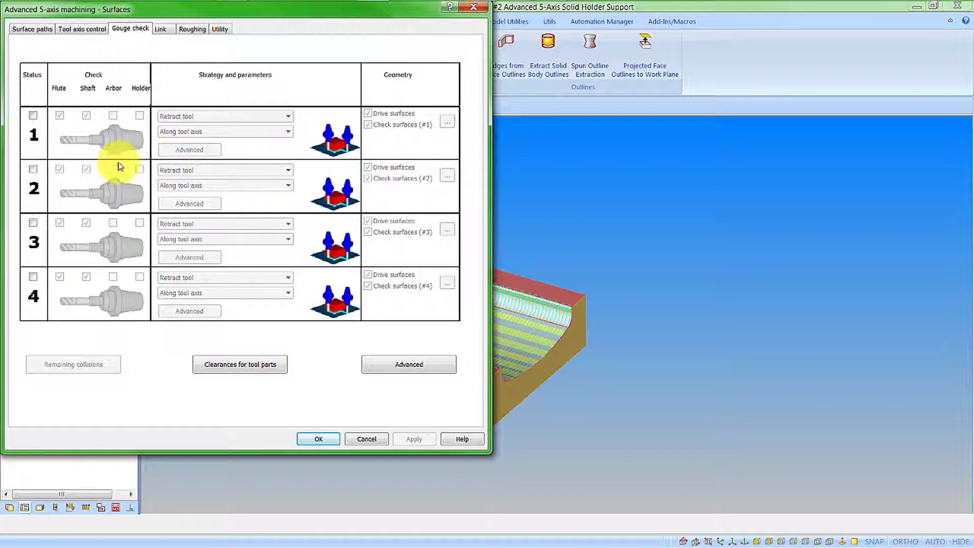
click(33, 116)
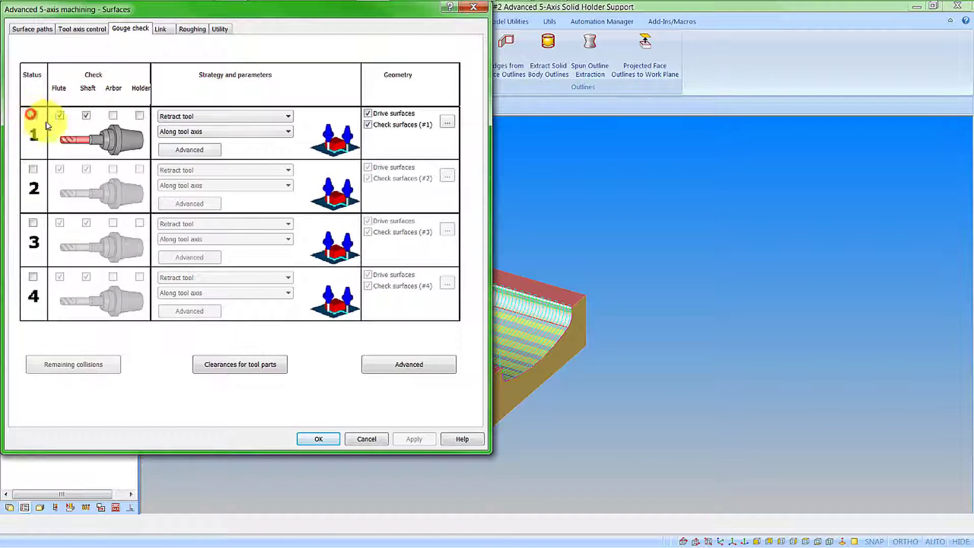
click(113, 117)
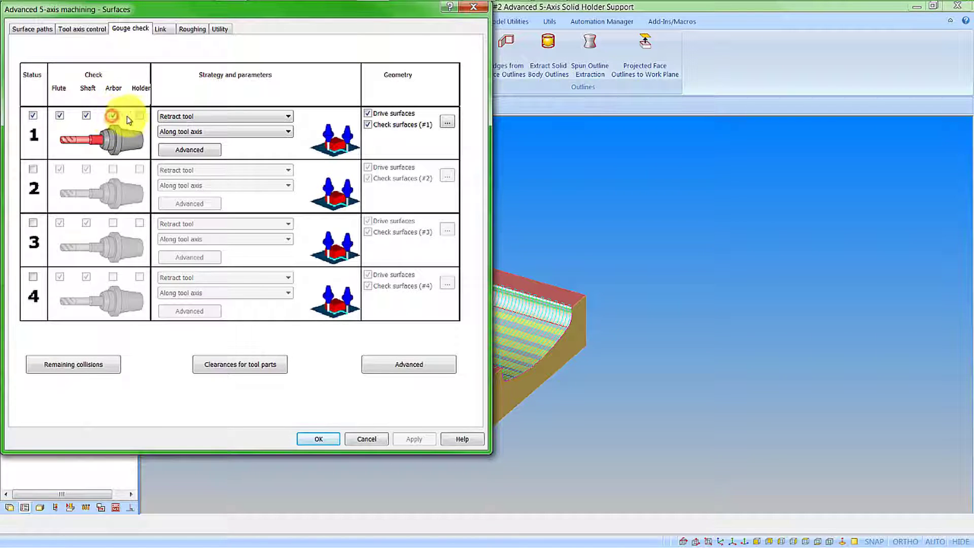
click(139, 116)
click(170, 118)
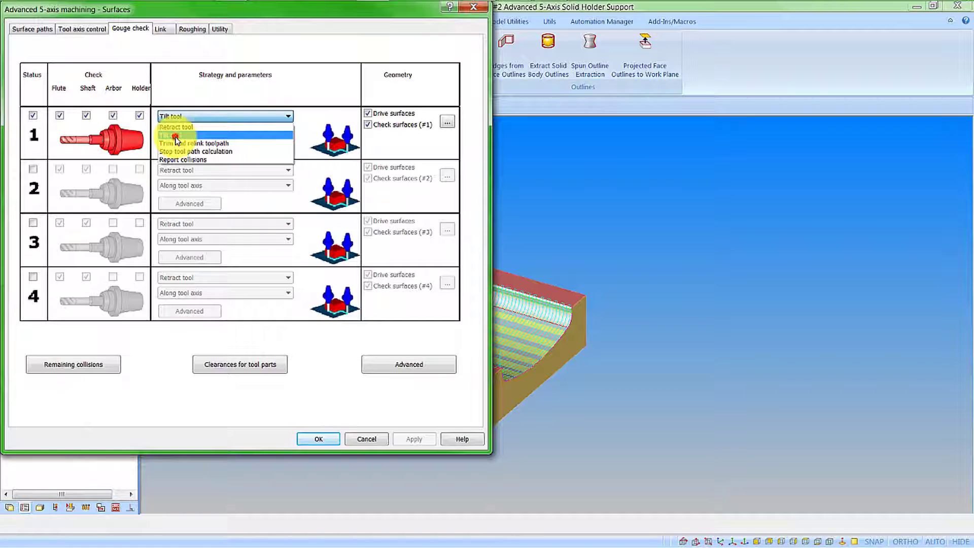
click(177, 137)
click(177, 133)
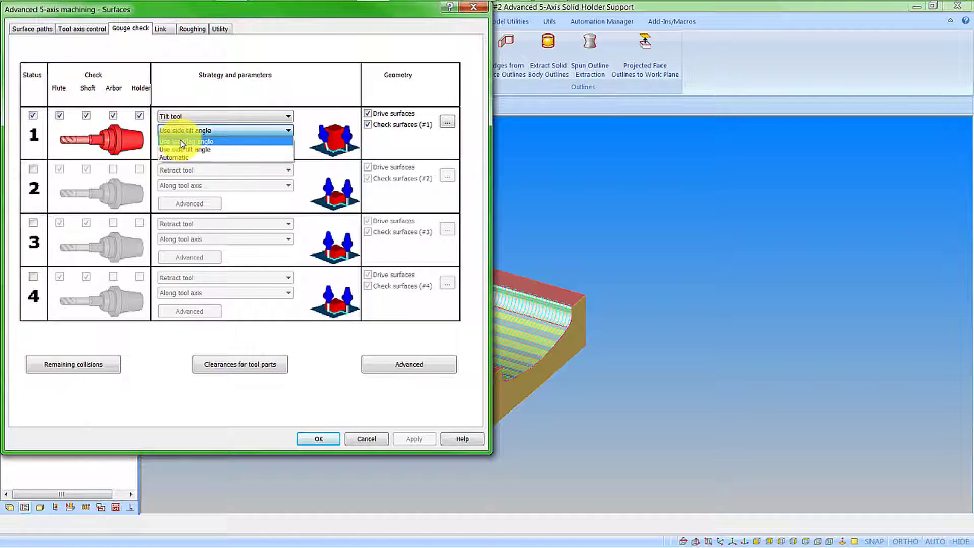
click(181, 143)
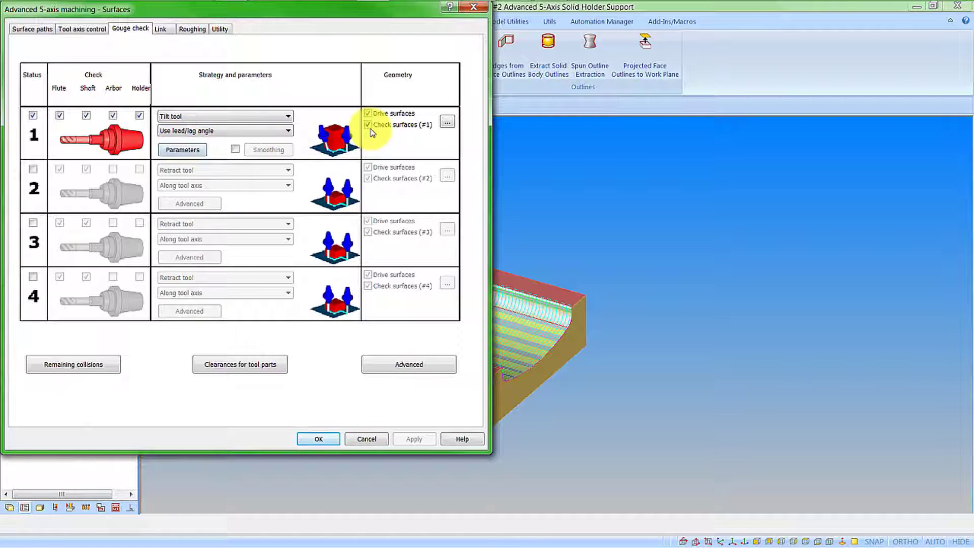
Step: Pick the block's front face plus all same-coloured faces as check faces, then recalculate
click(446, 122)
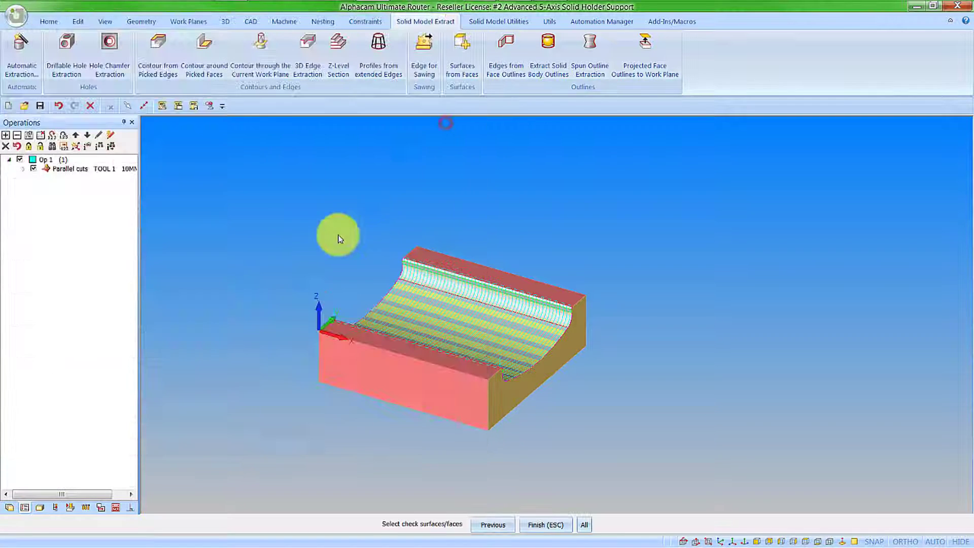
click(327, 384)
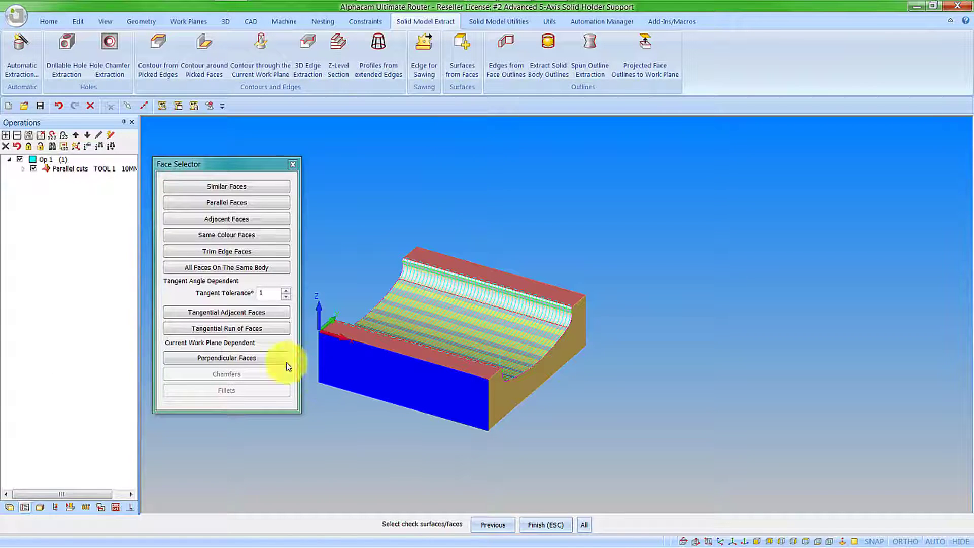
click(206, 239)
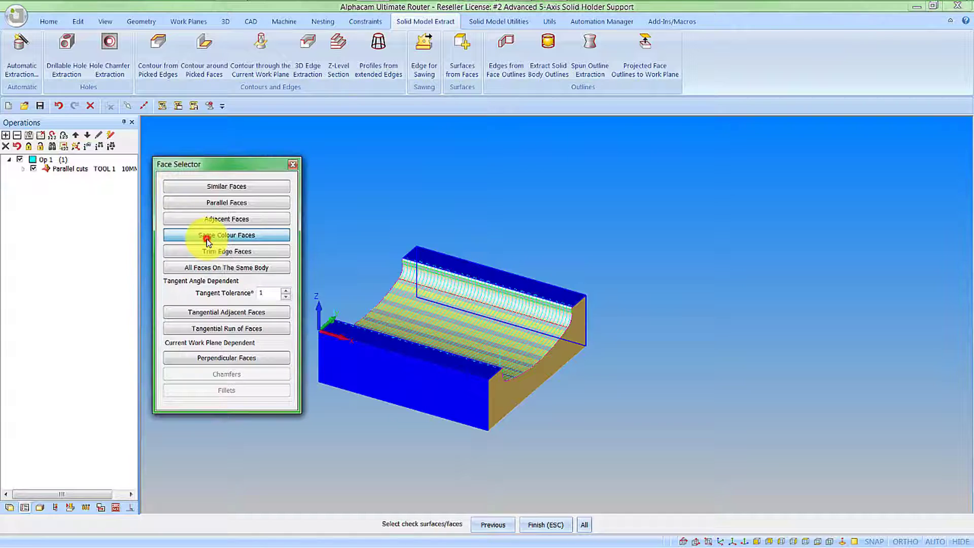
click(534, 527)
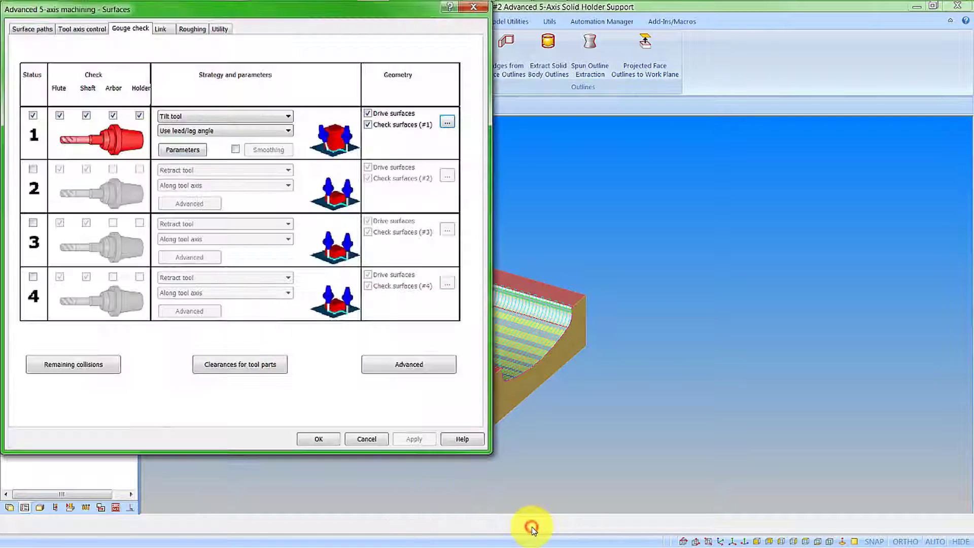
click(317, 440)
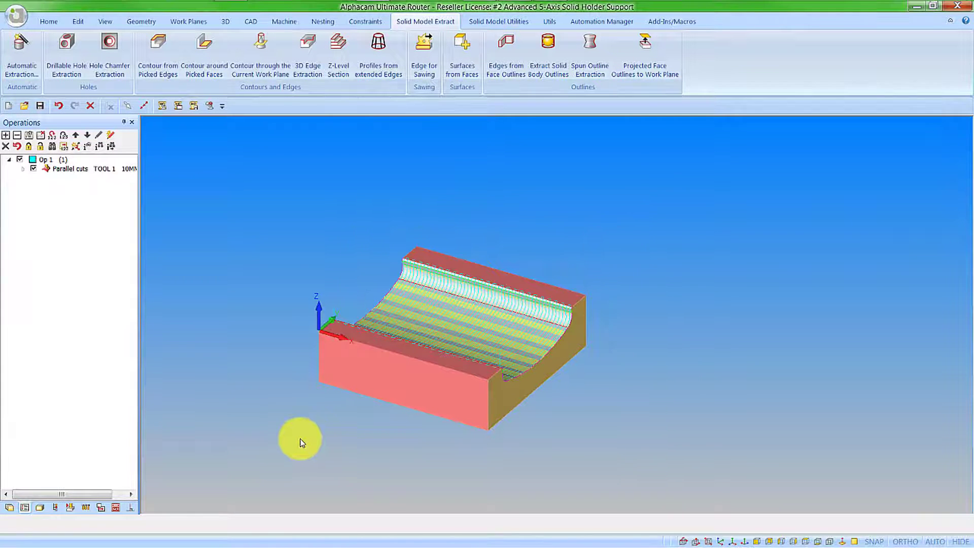
Step: Run the machining simulation at higher speed, viewed from the Right and zoomed in
click(70, 508)
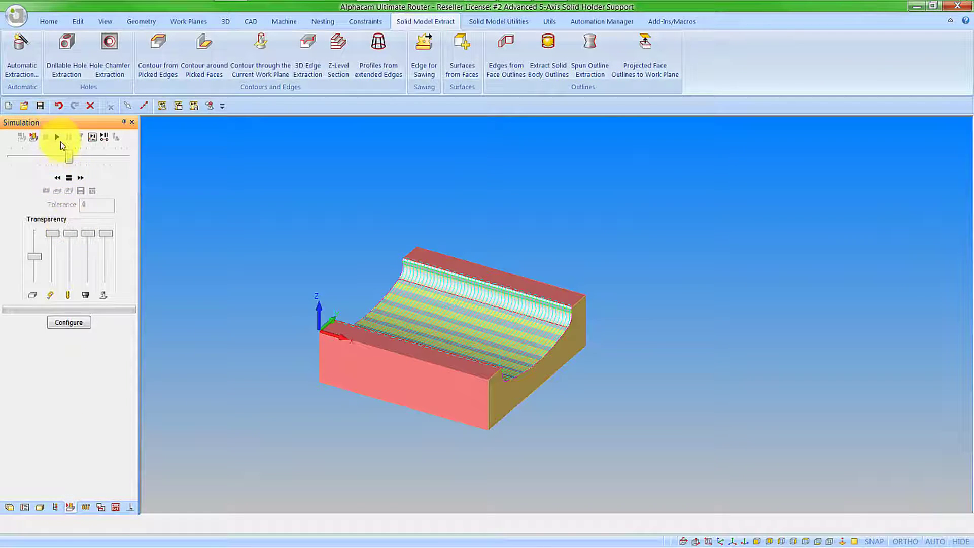
click(57, 137)
drag(69, 157, 97, 158)
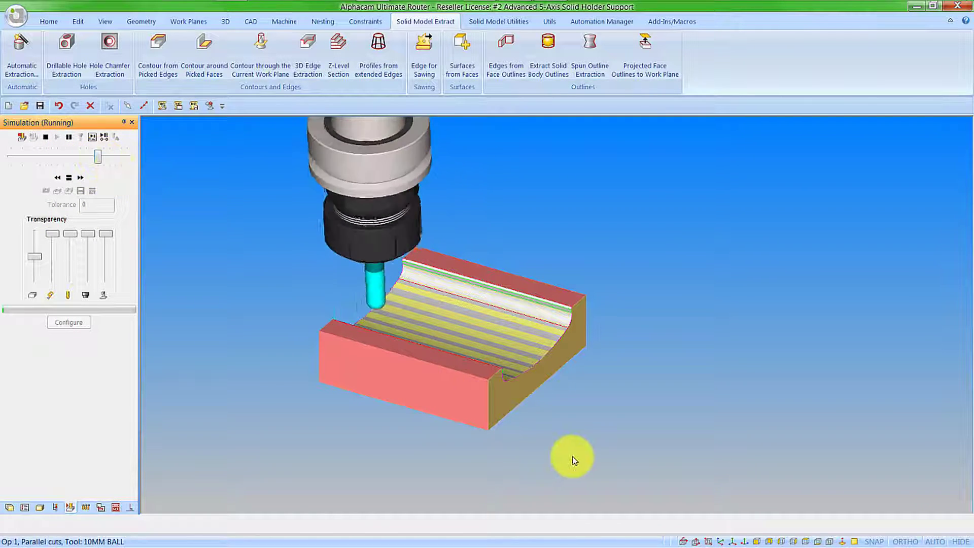
click(791, 542)
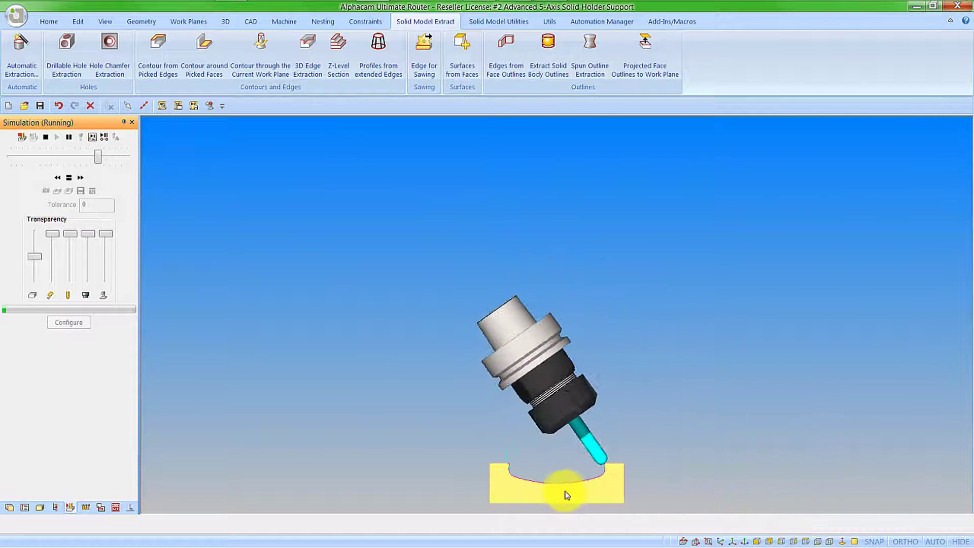
click(560, 493)
scroll(558, 493, up, 3)
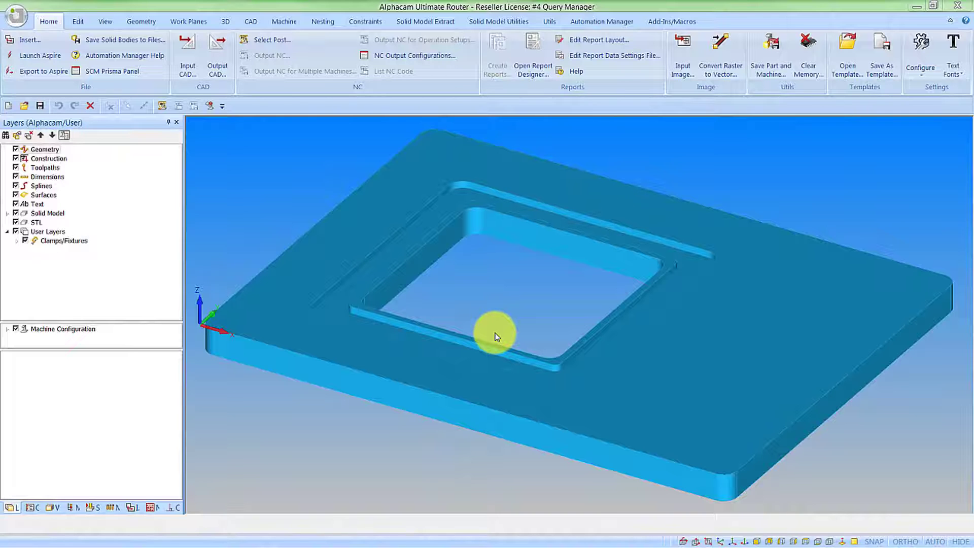
Step: Run Automatic Extraction for contours on all bodies with Drillable Holes unchecked
click(431, 22)
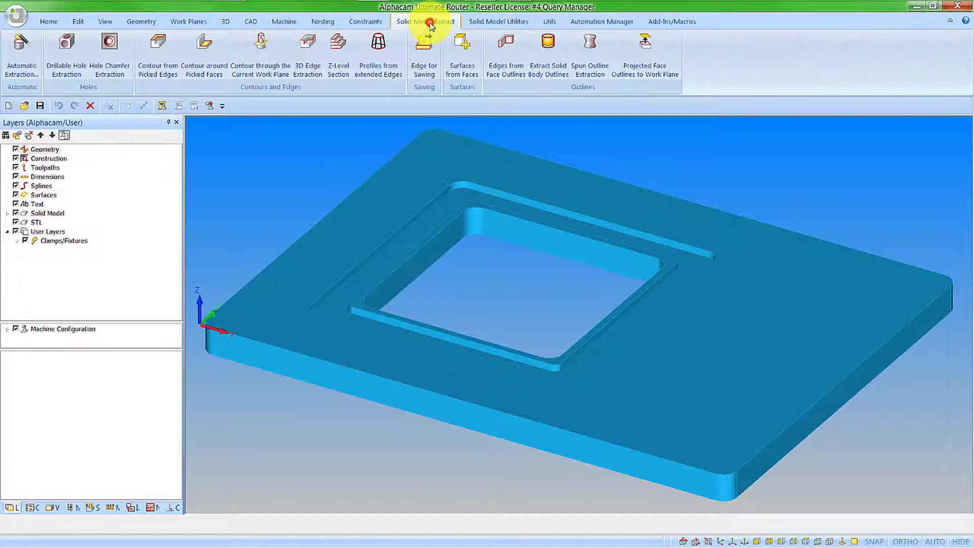
click(24, 64)
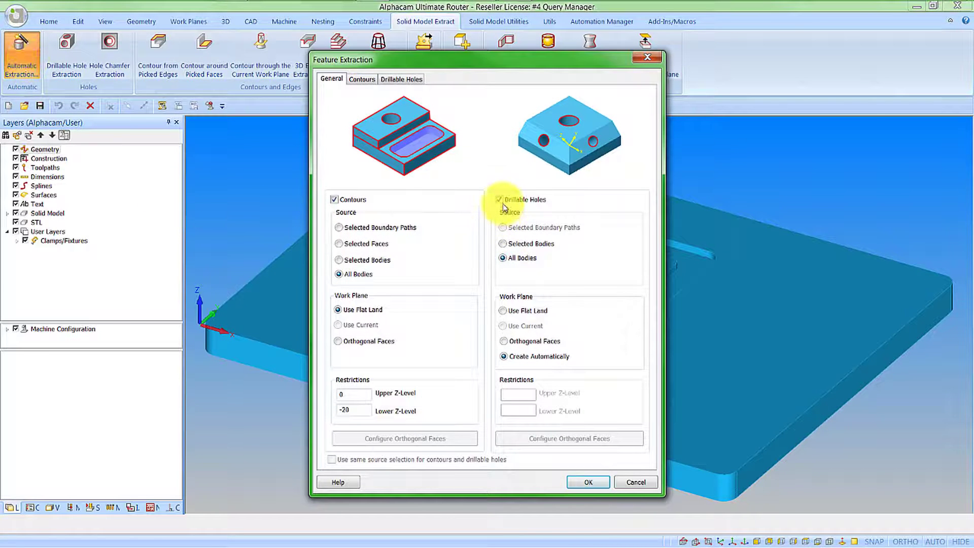
click(500, 202)
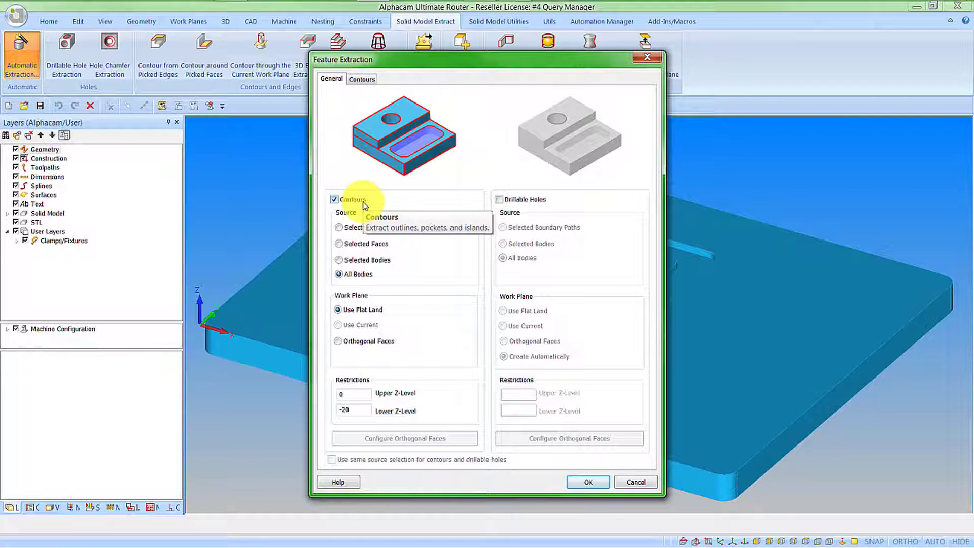
click(589, 482)
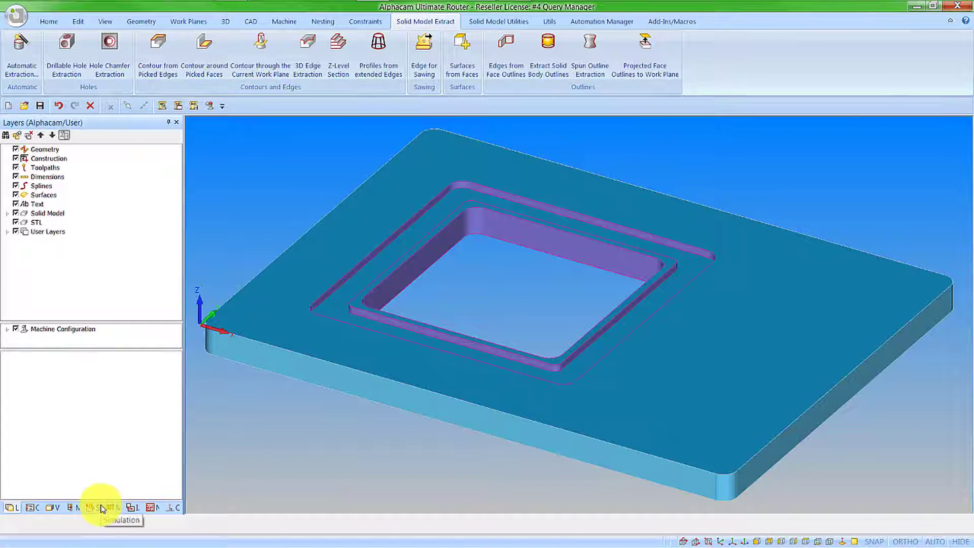
Step: Apply the 2016 R1 Machine Plate style to all geometries and orbit to inspect the toolpaths
click(73, 507)
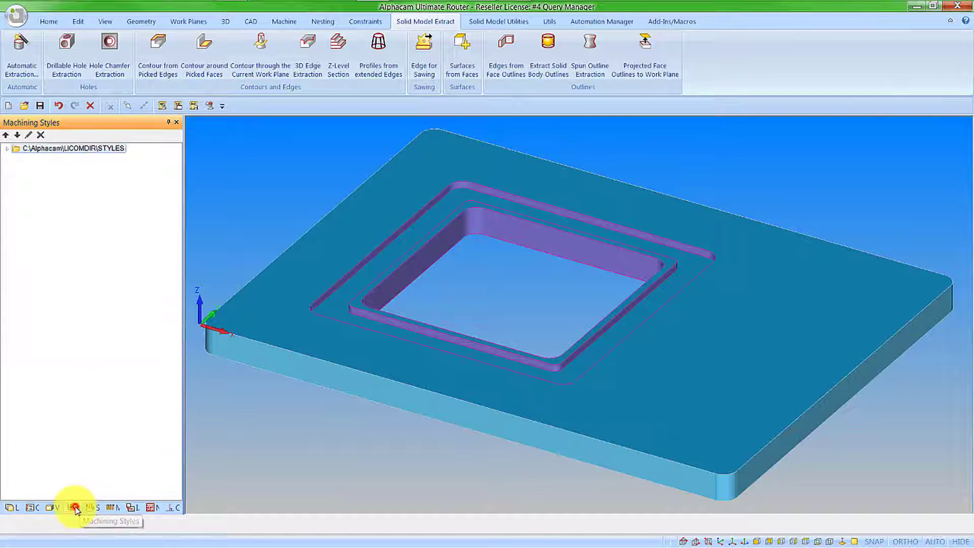
click(6, 149)
click(16, 157)
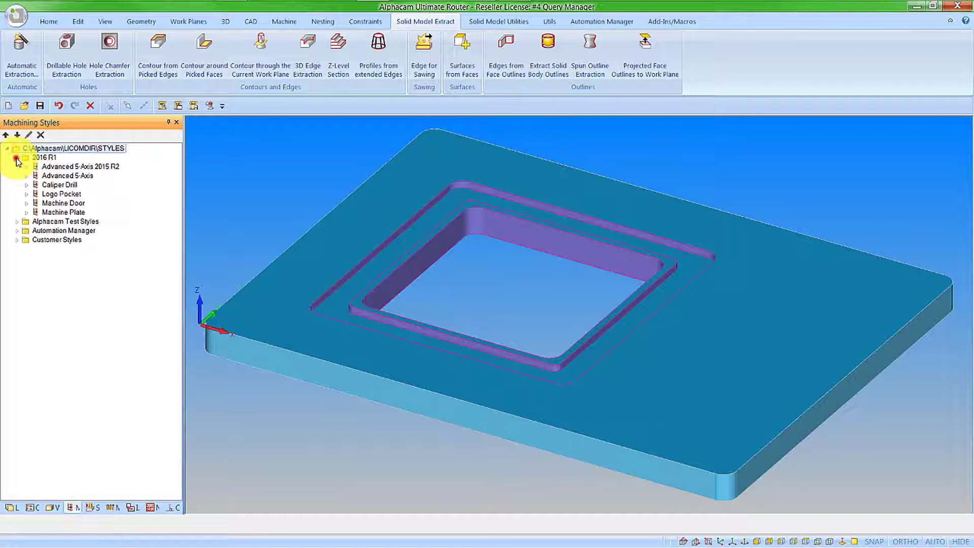
right_click(58, 213)
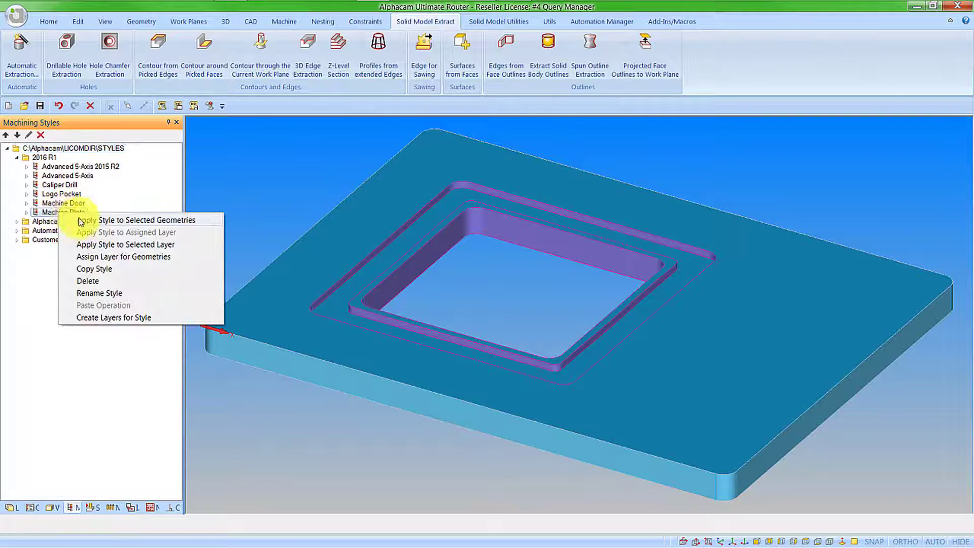
click(78, 220)
click(590, 525)
click(568, 524)
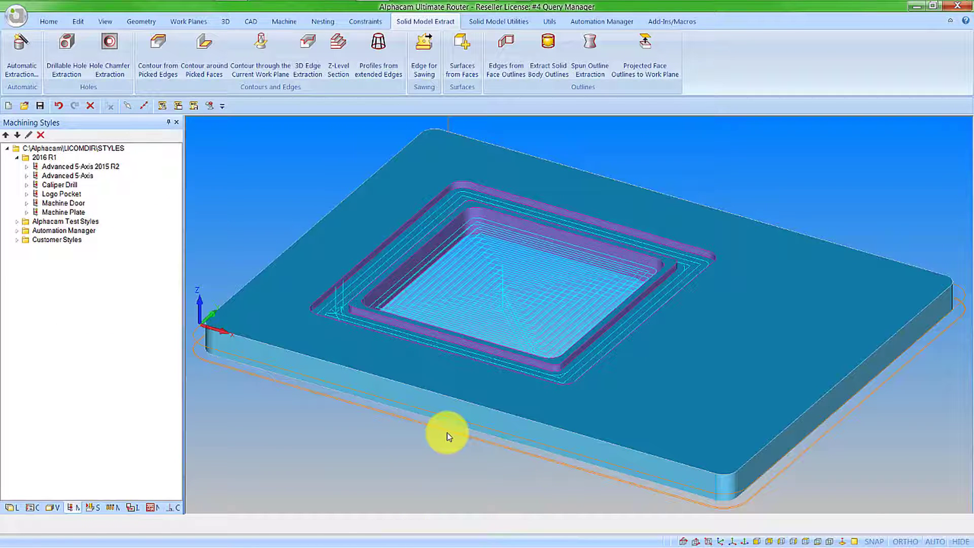
middle_drag(432, 337, 321, 300)
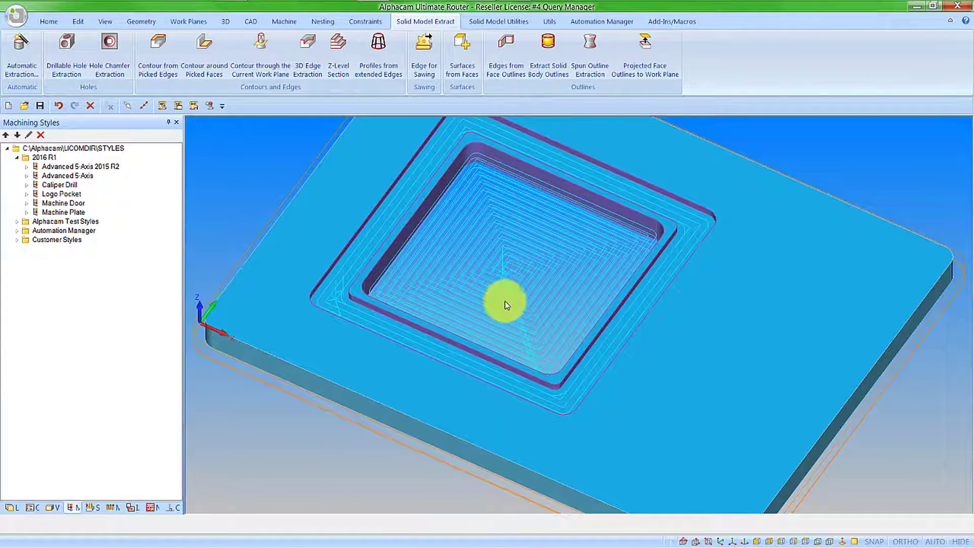
mouse_move(504, 300)
middle_down()
mouse_move(504, 285)
mouse_move(504, 295)
middle_up()
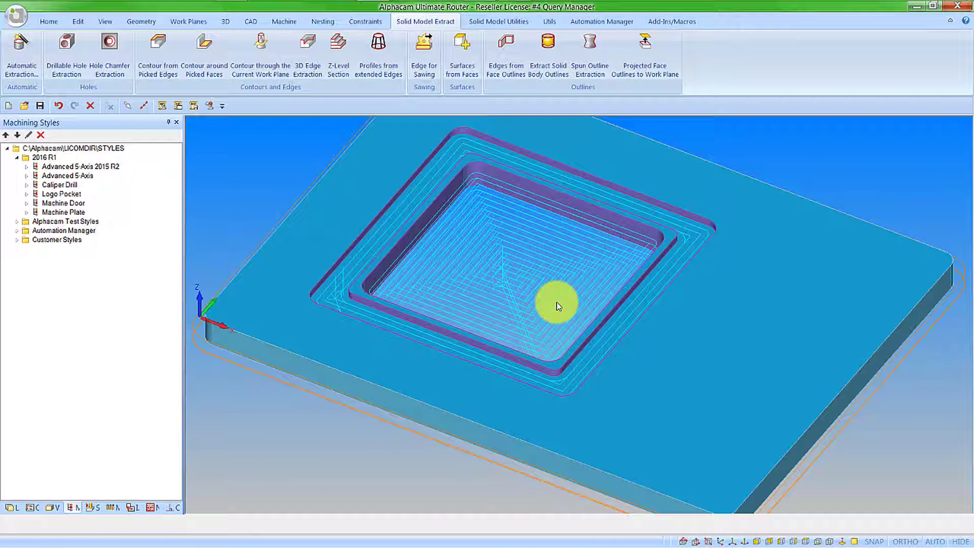
middle_drag(556, 302, 557, 276)
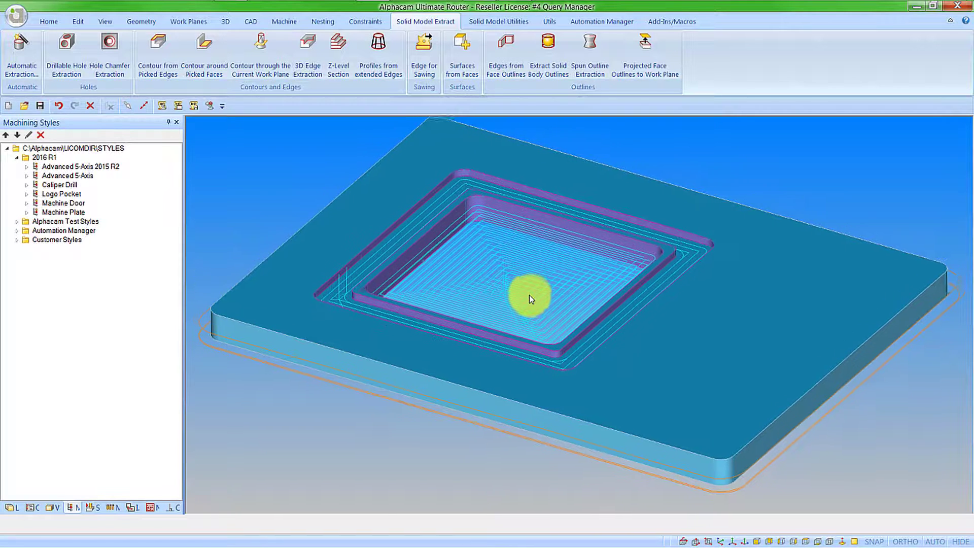
Step: Undo the Machine Plate style application
click(60, 107)
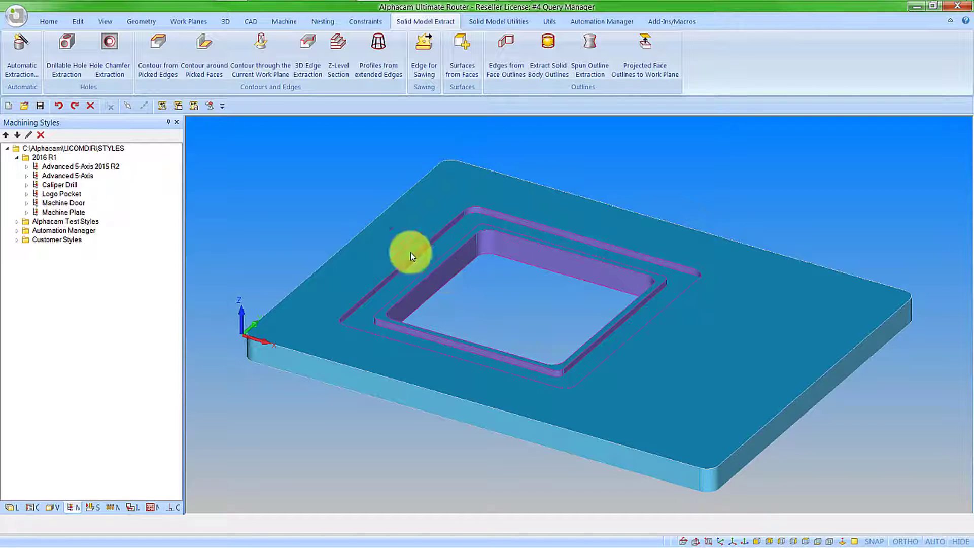
Step: Create a new geometry query whose If row reads Layer Name = Open Areas
click(80, 22)
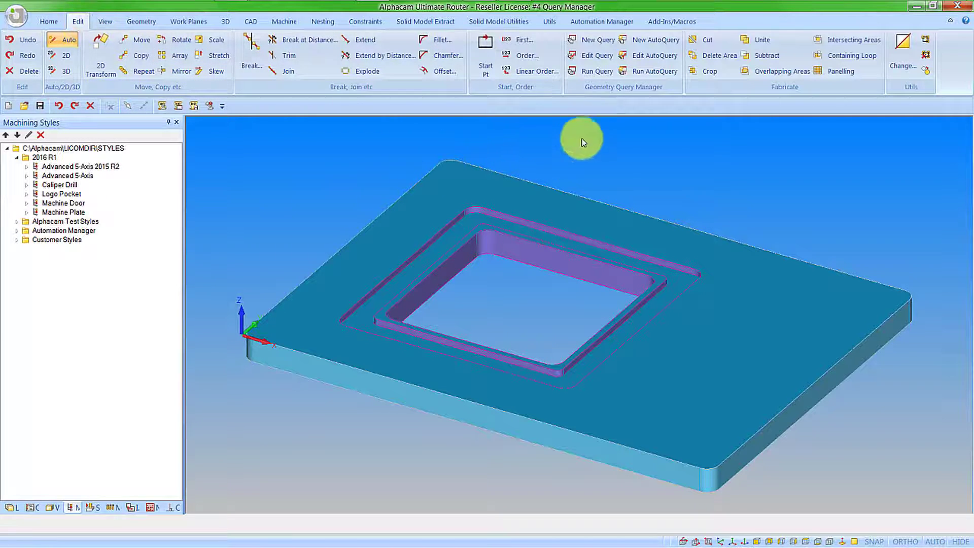
click(595, 40)
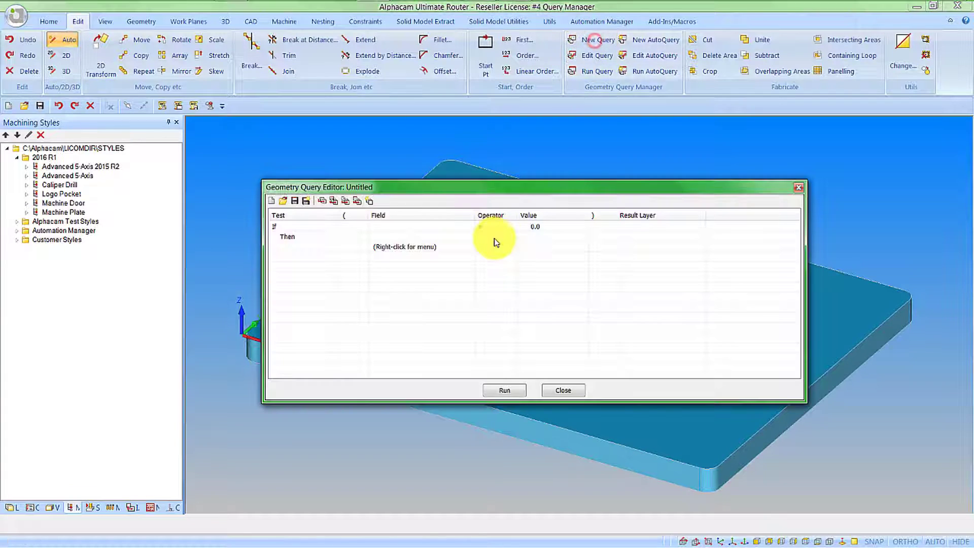
click(409, 228)
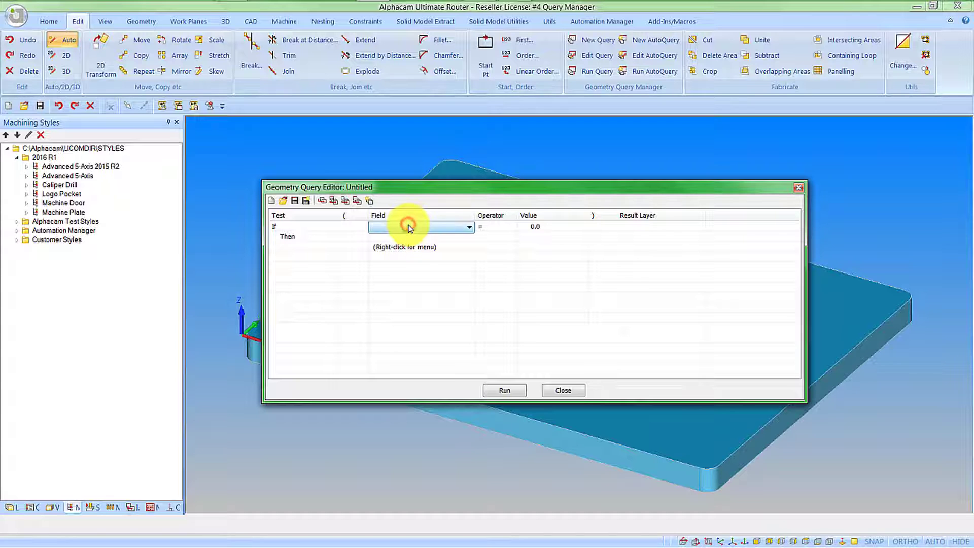
click(468, 227)
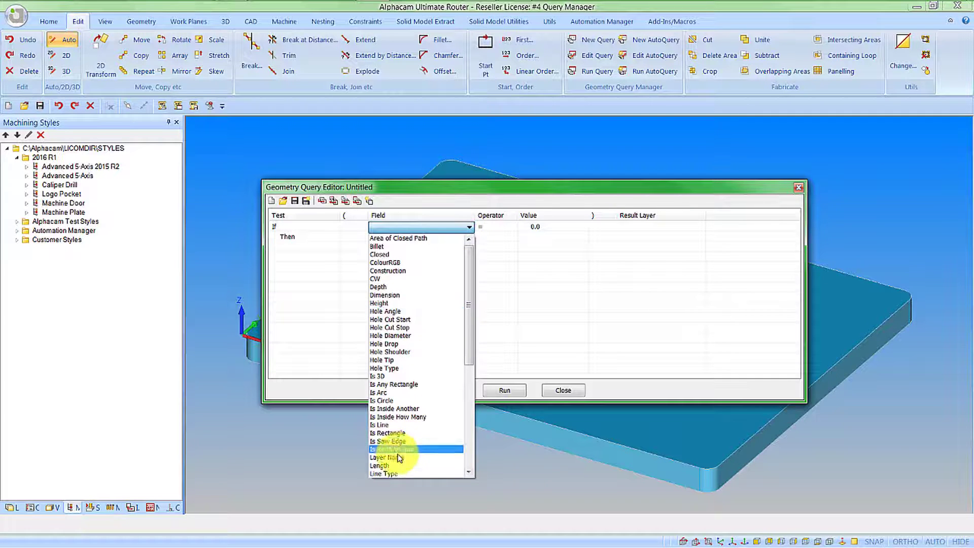
click(400, 458)
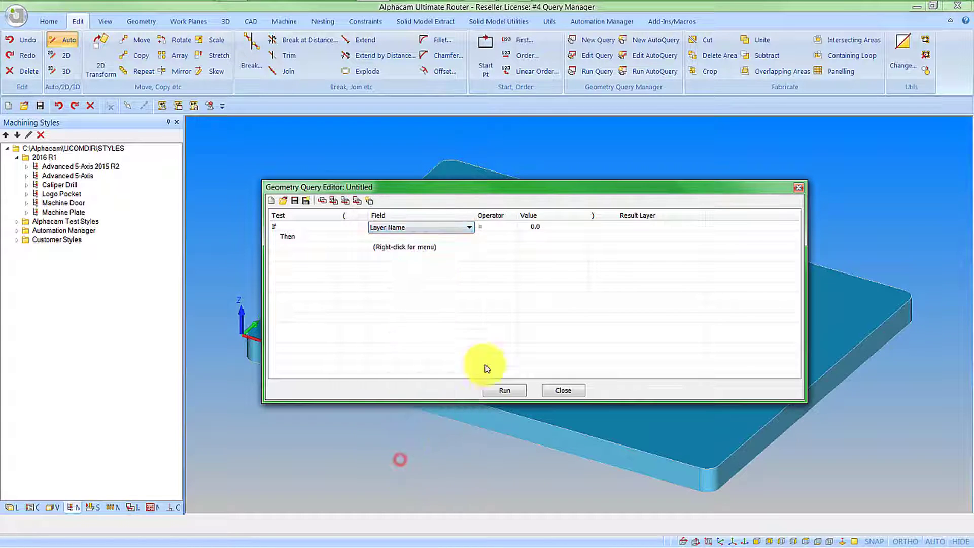
click(537, 225)
click(541, 227)
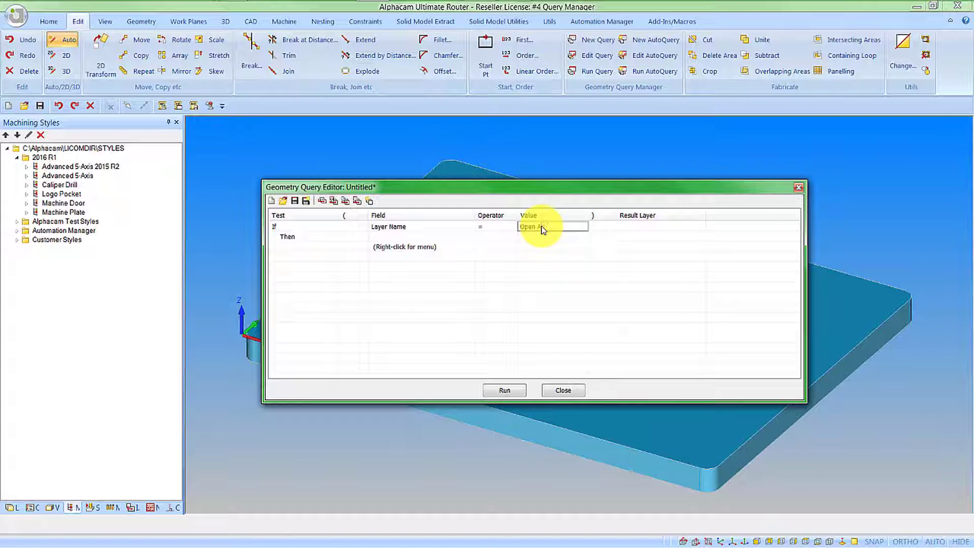
text(Open Areas)
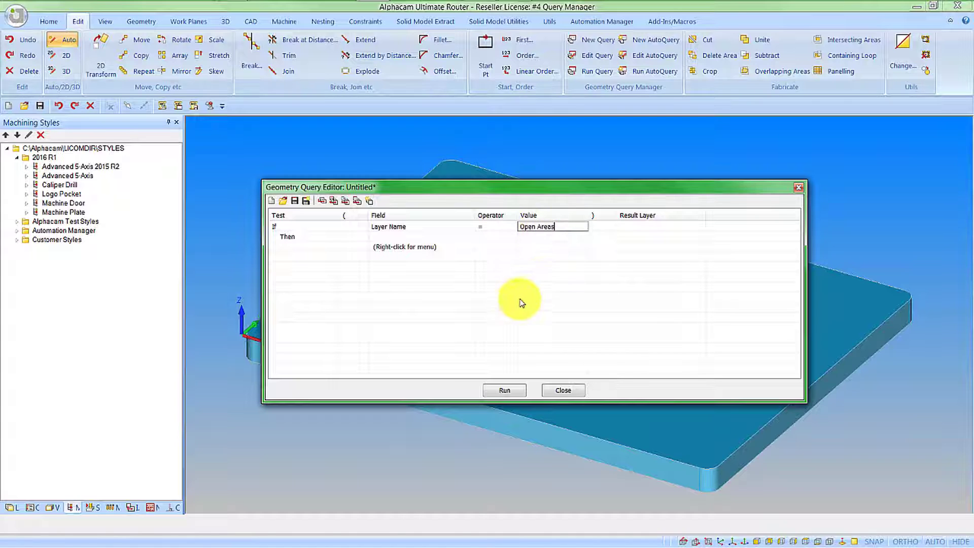
click(521, 303)
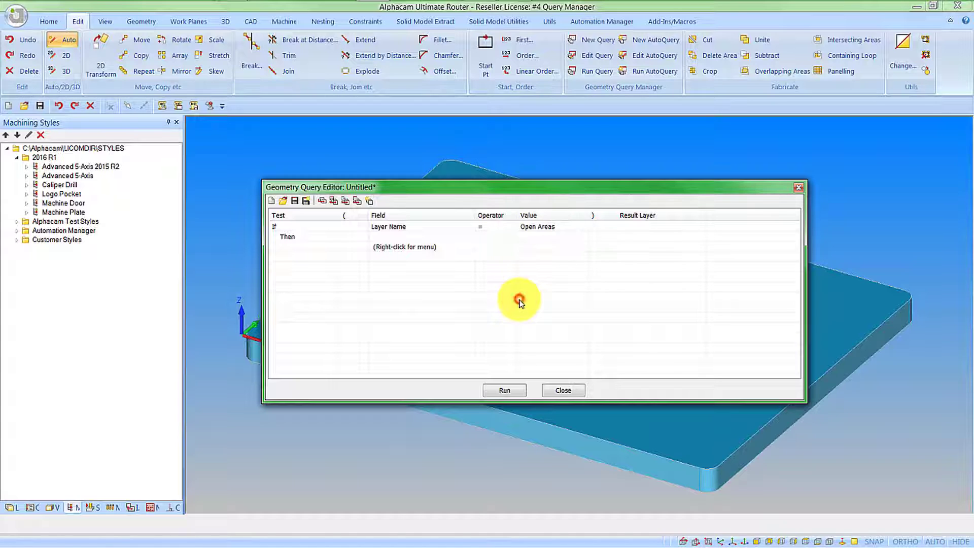
Step: Insert an And clause with field Is Inside How Many and value 3
right_click(403, 240)
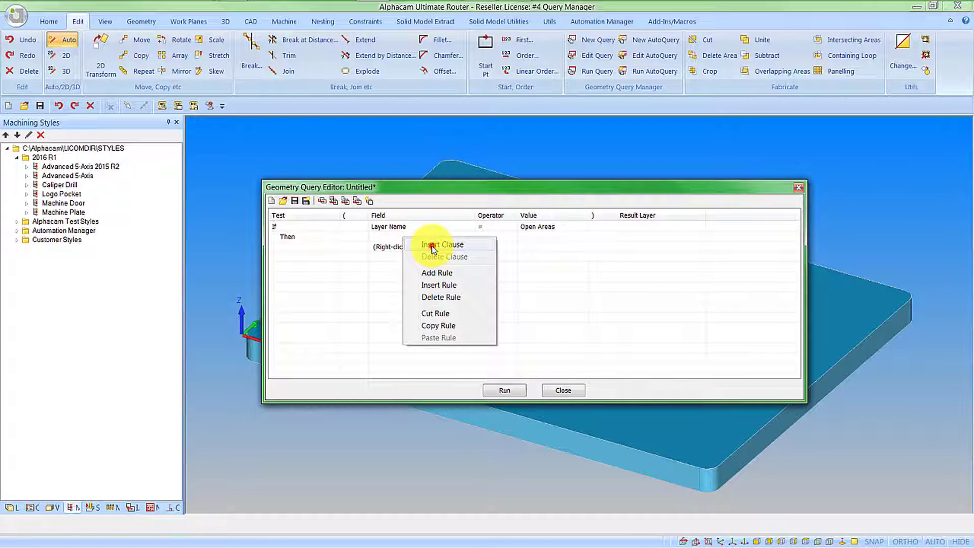
click(432, 246)
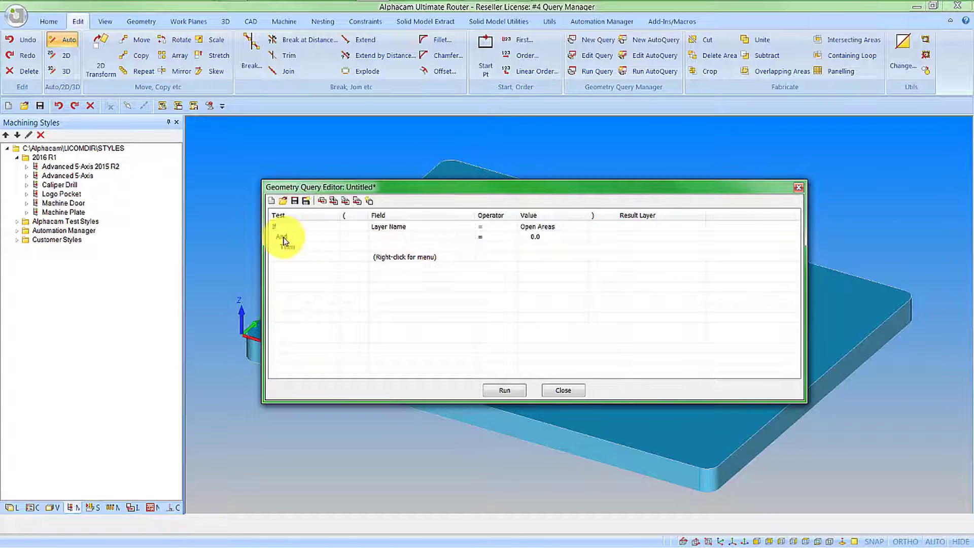
click(423, 237)
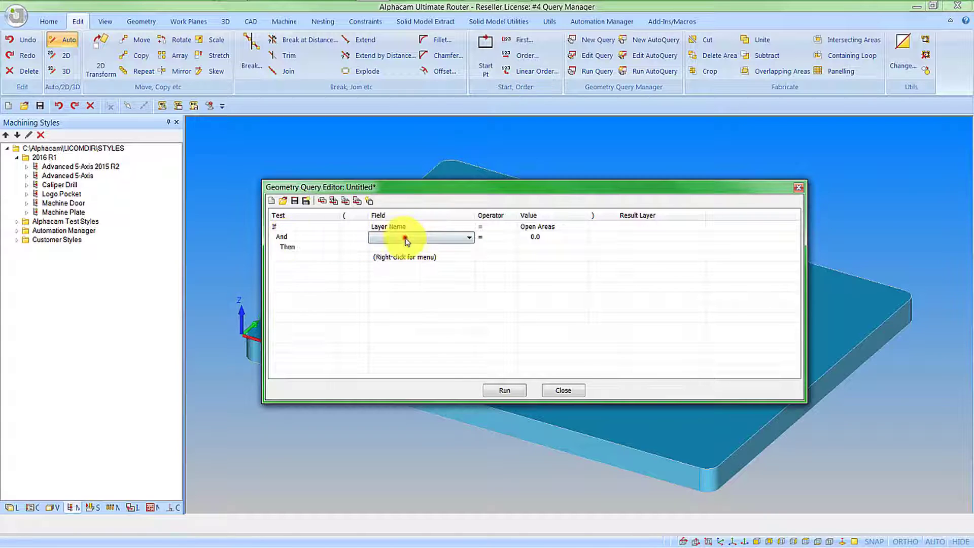
click(467, 237)
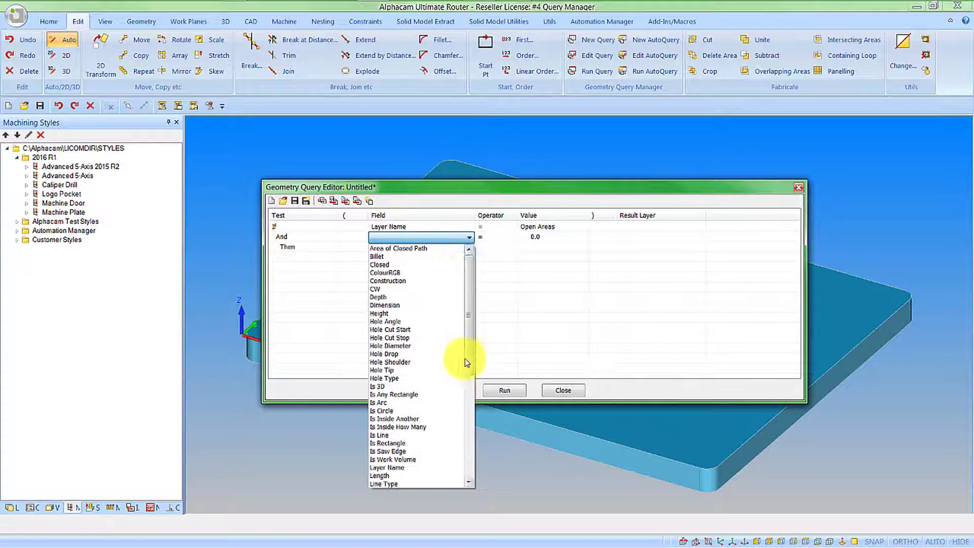
click(424, 428)
click(561, 237)
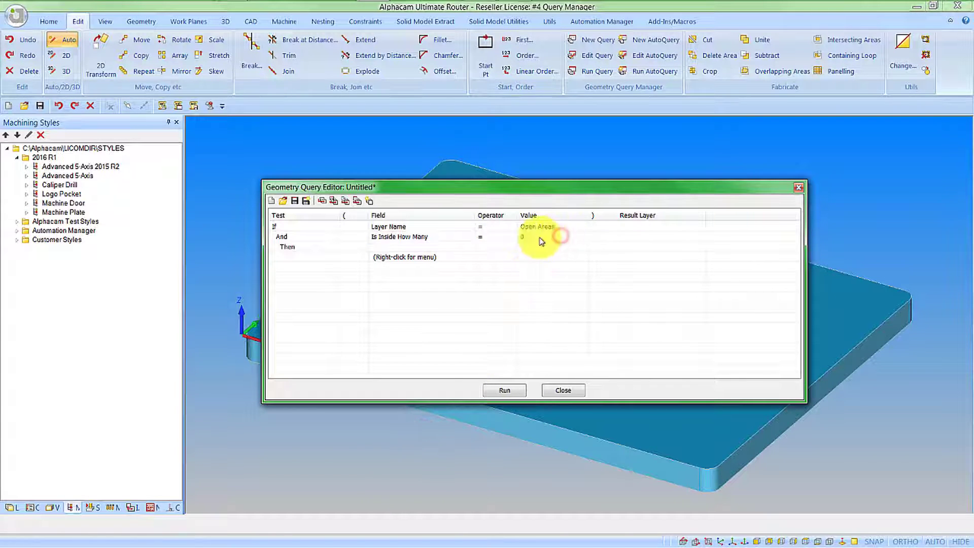
text(3)
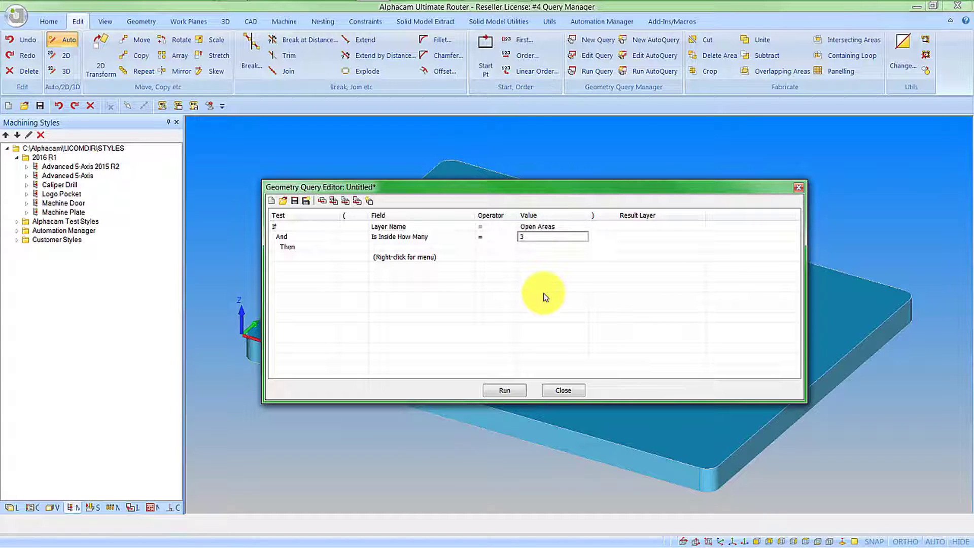
click(543, 297)
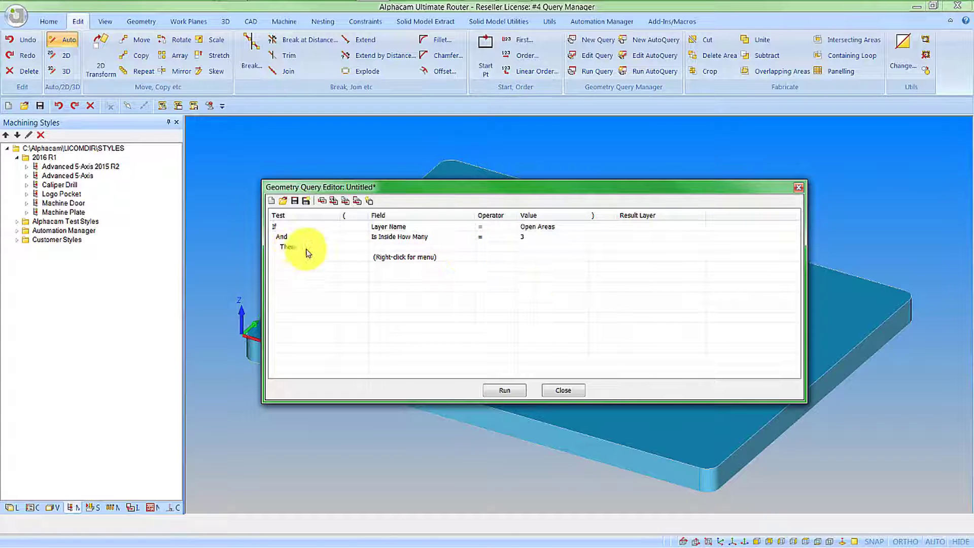
Step: Create a new orange layer named Aperture for the query results
click(630, 250)
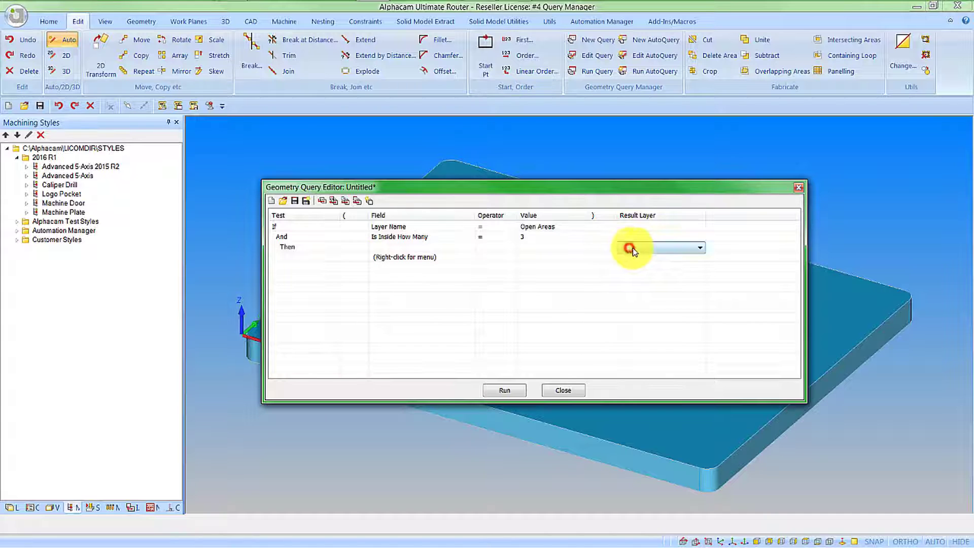
click(699, 248)
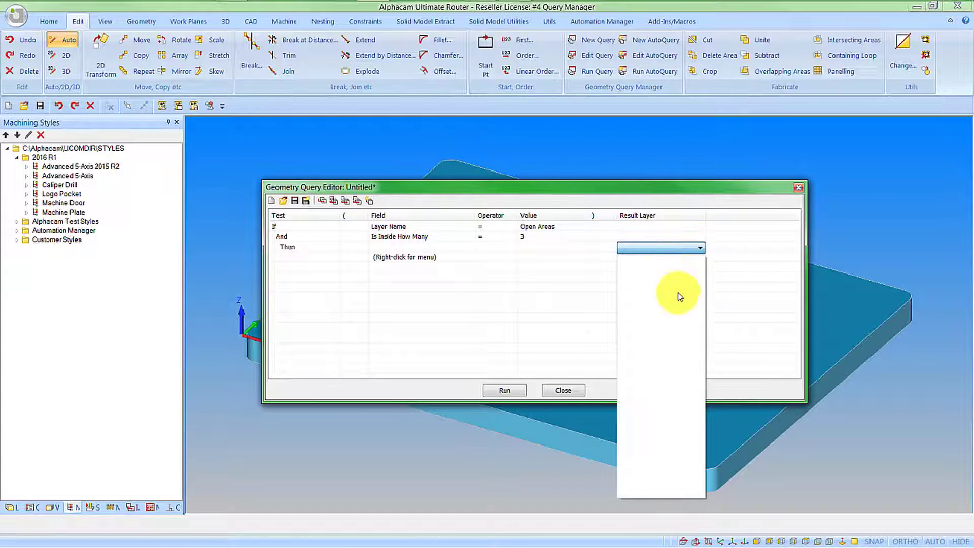
click(561, 274)
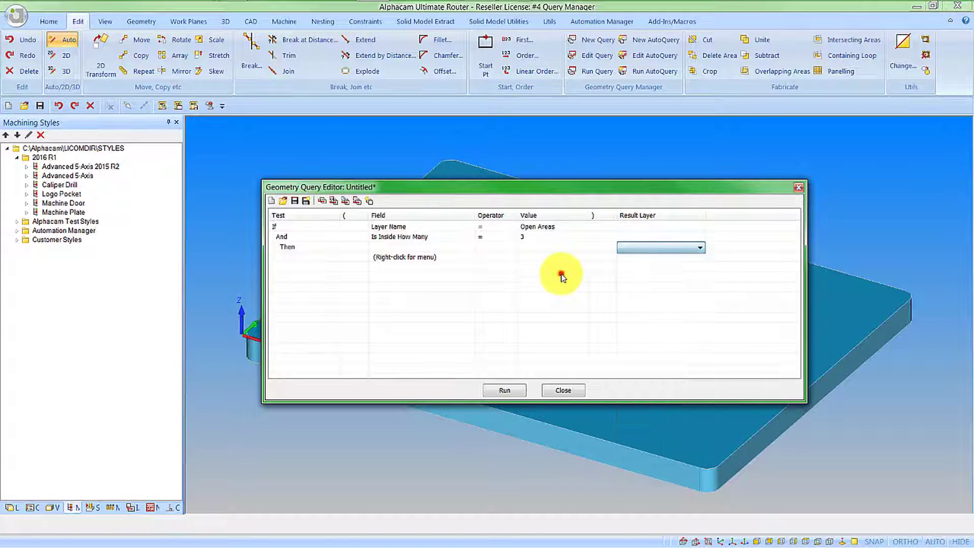
click(596, 246)
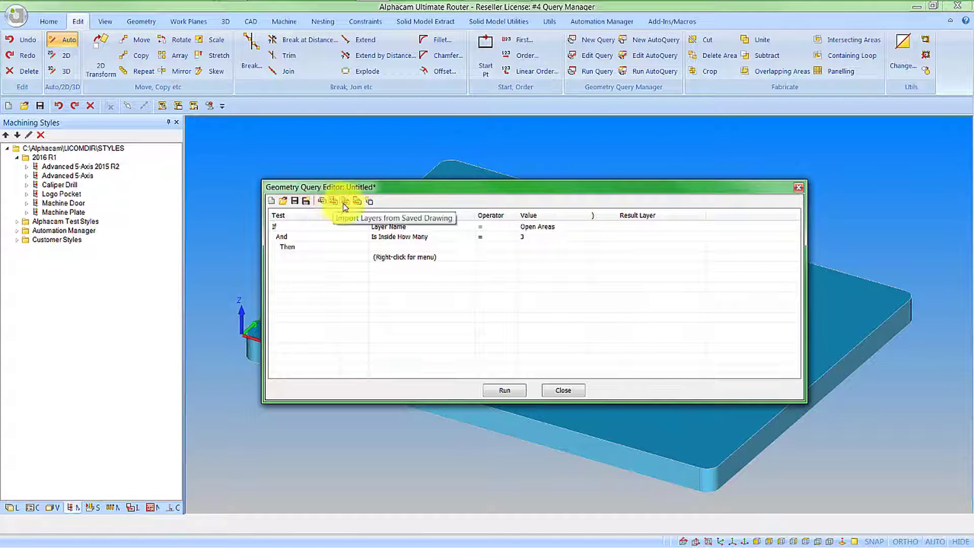
click(370, 202)
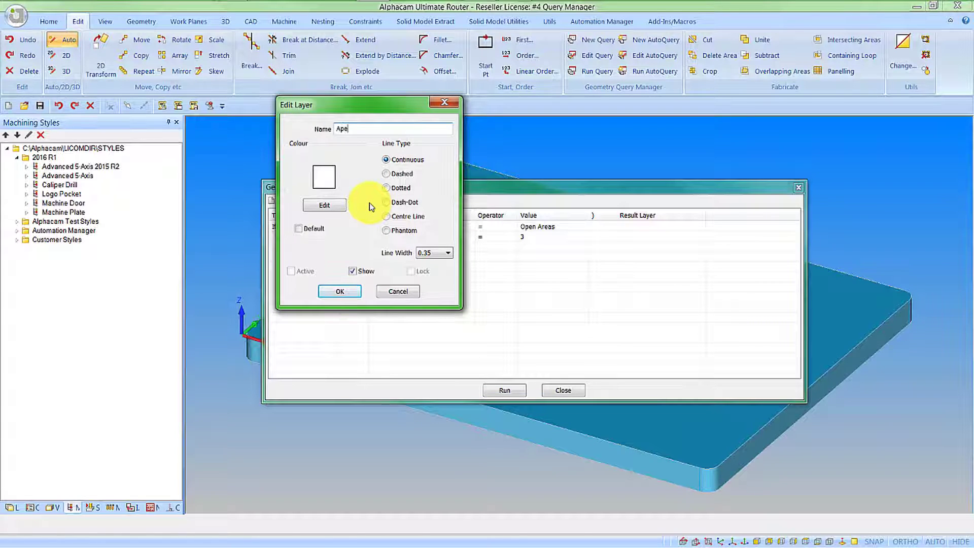
click(331, 205)
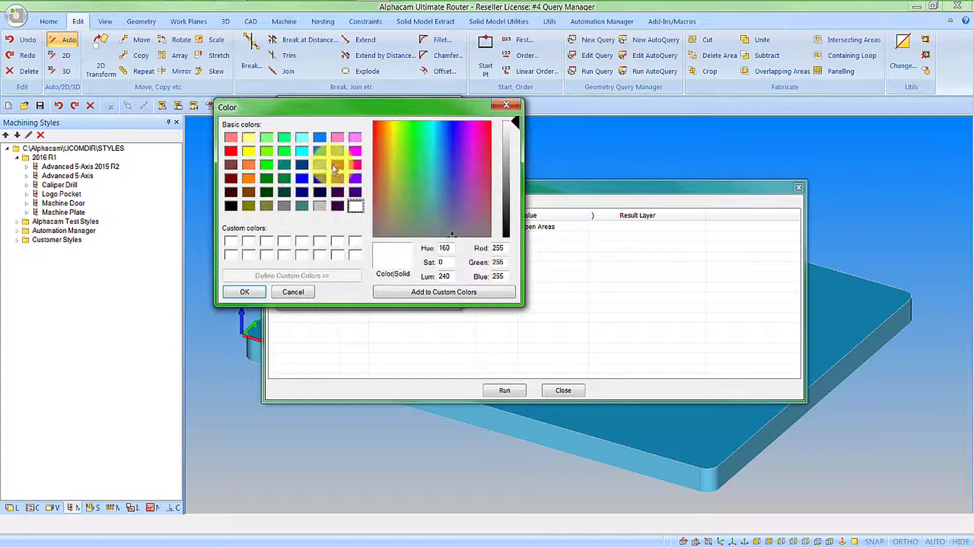
click(252, 181)
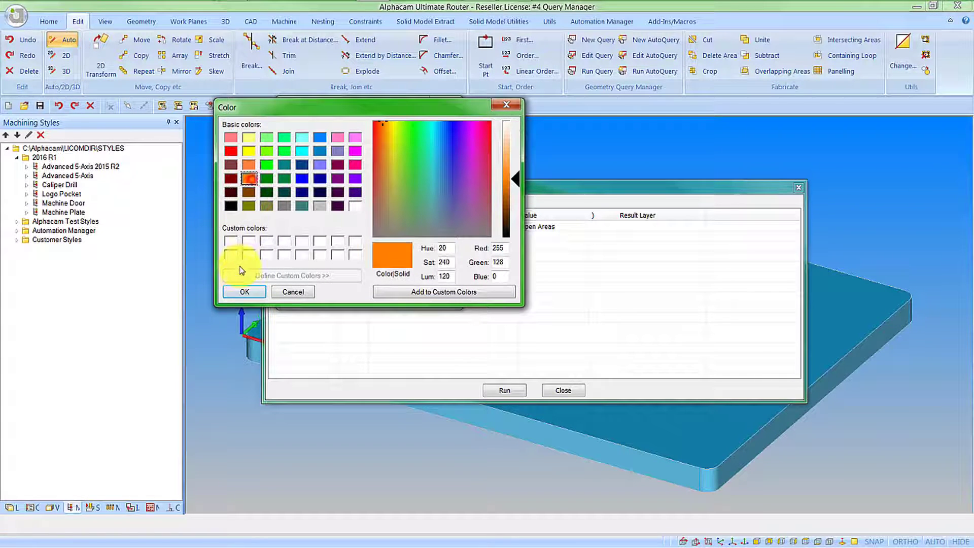
click(244, 292)
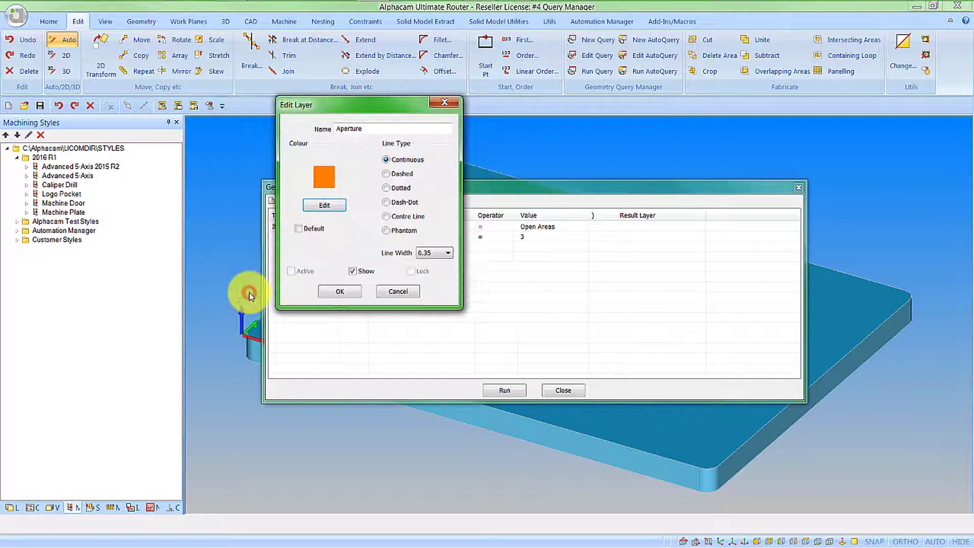
click(340, 291)
Step: Set the Then row's result layer to Aperture
click(628, 246)
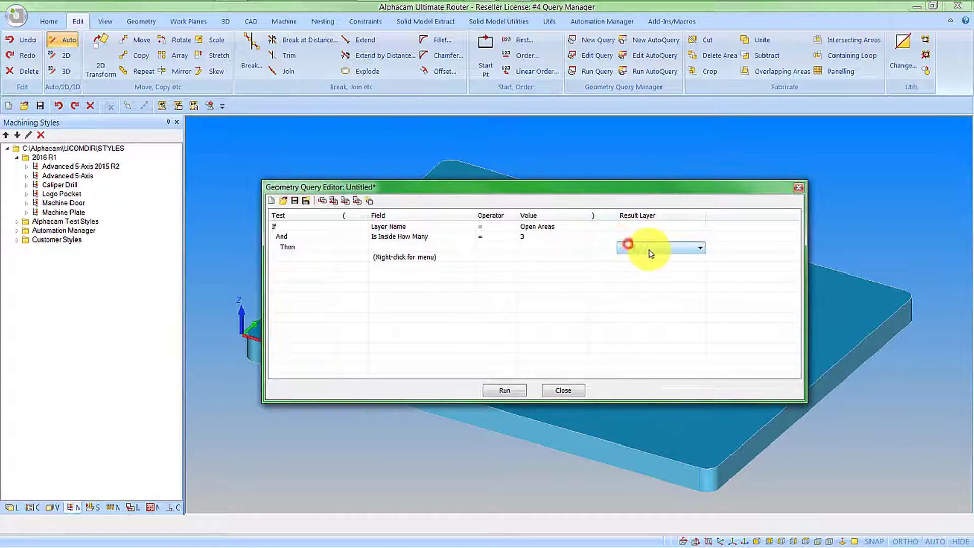
click(655, 250)
click(647, 258)
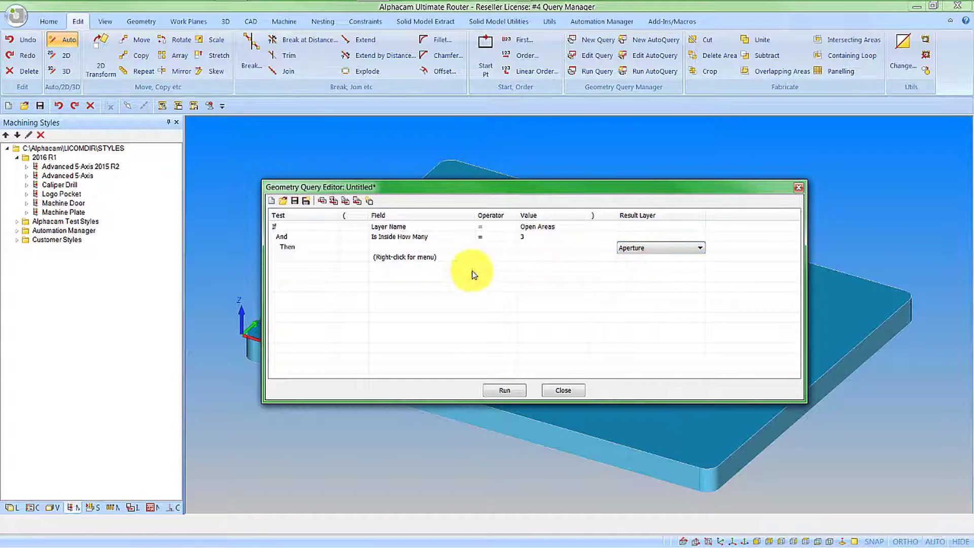
Step: Run the query and check the contour moved onto Aperture, then reposition the editor
click(497, 272)
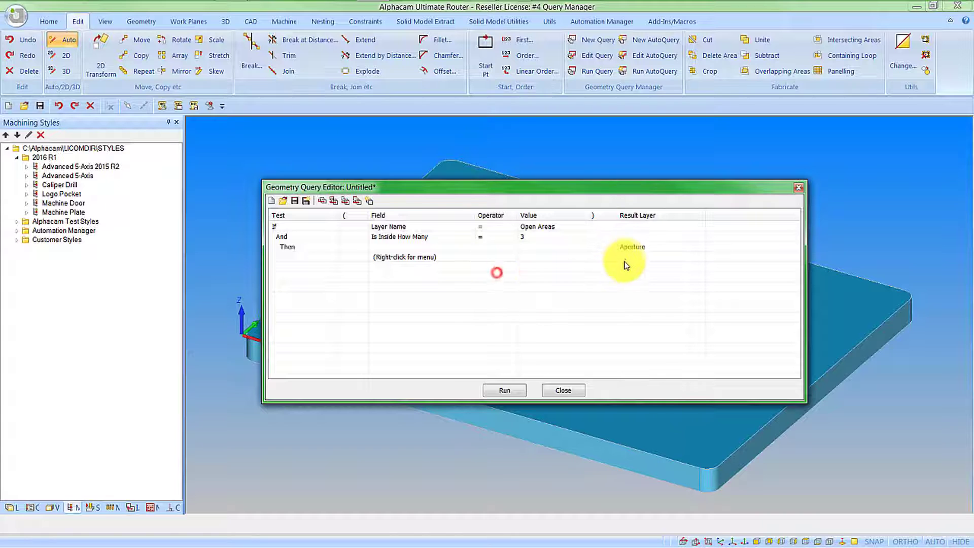
click(514, 391)
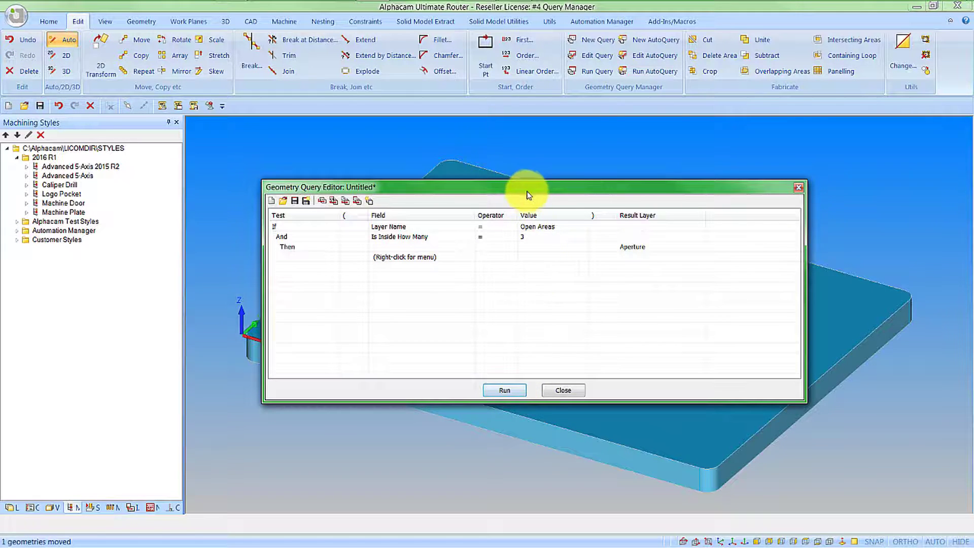
drag(525, 190, 433, 369)
click(486, 232)
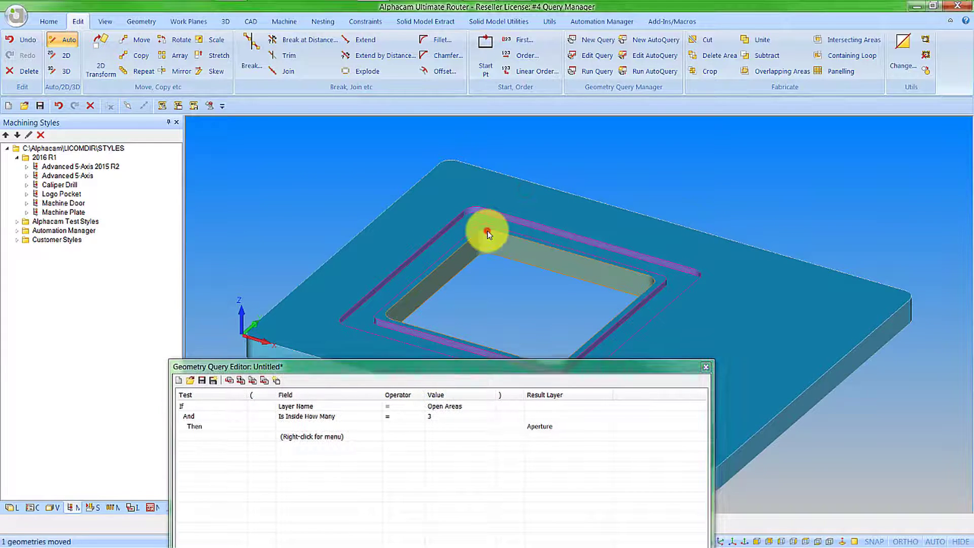
scroll(487, 233, up, 5)
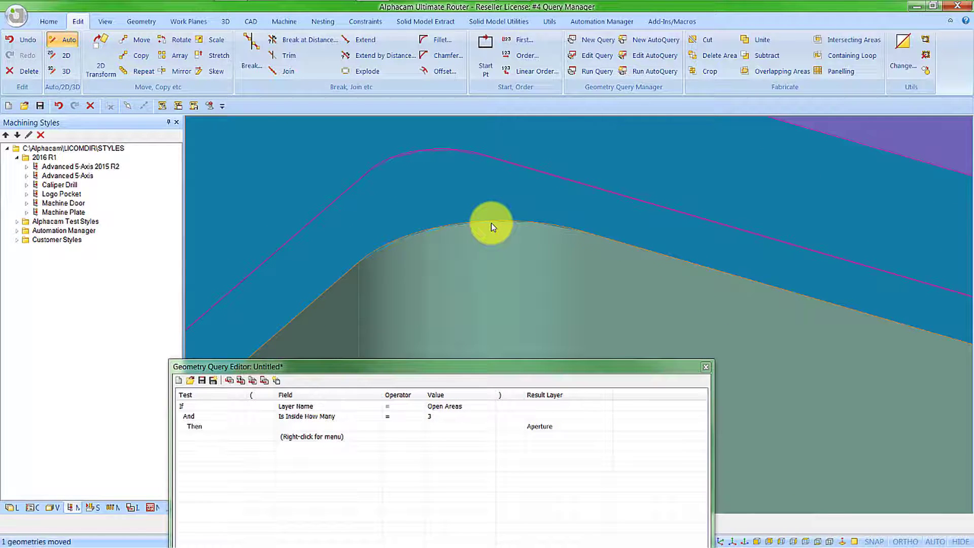
scroll(491, 223, down, 5)
drag(529, 375, 566, 253)
Step: Close the editor, saving the query over Is Inside How Many.agq in Alphacam 2016 R1, and confirm replacing it
click(518, 449)
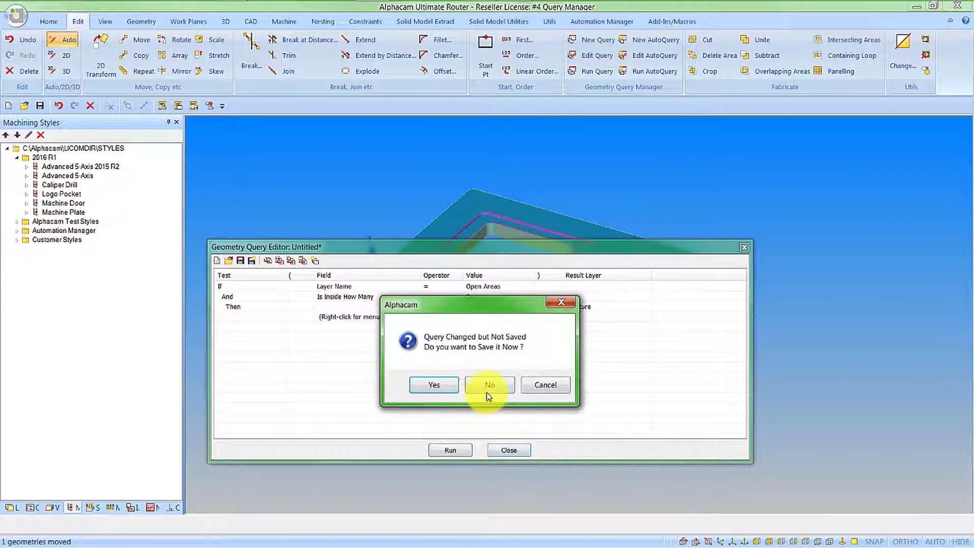
click(442, 382)
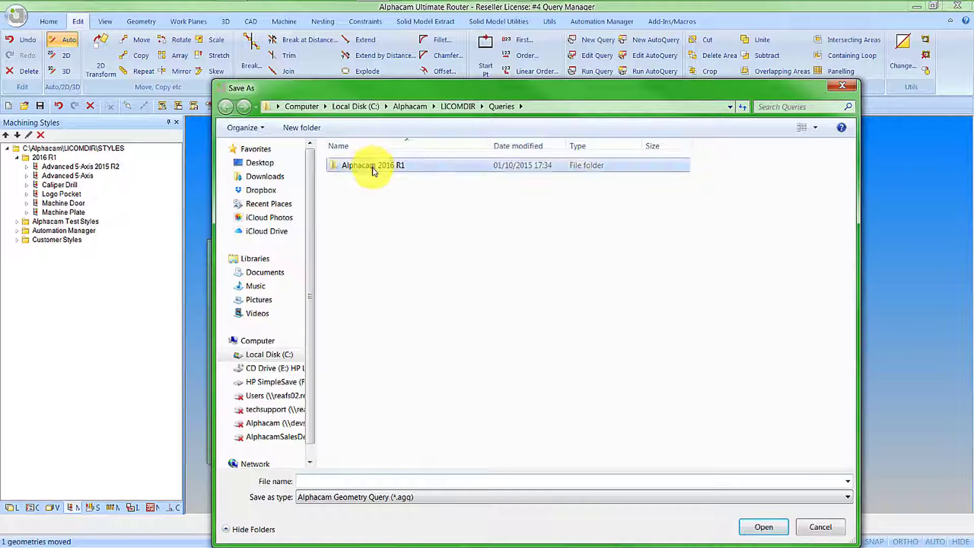
double_click(371, 164)
click(372, 166)
double_click(373, 167)
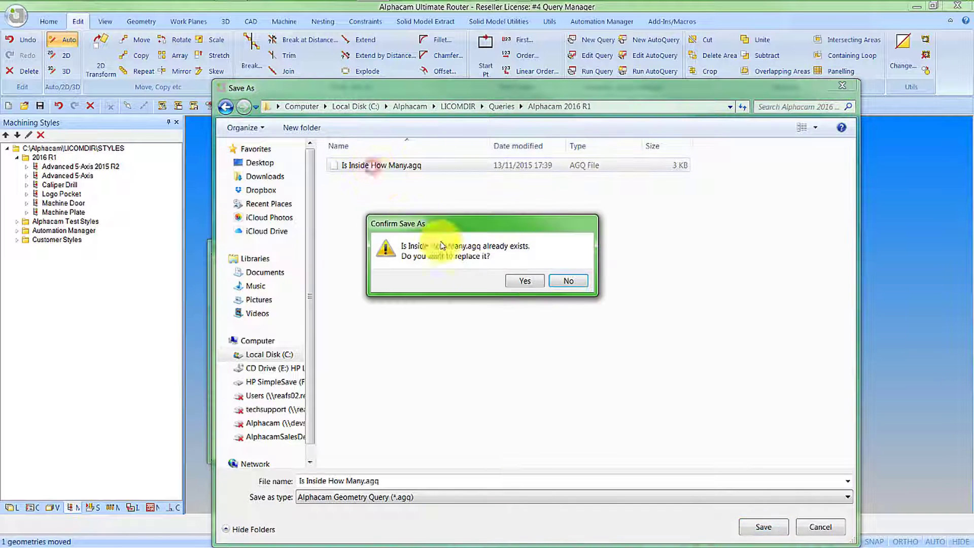
click(530, 280)
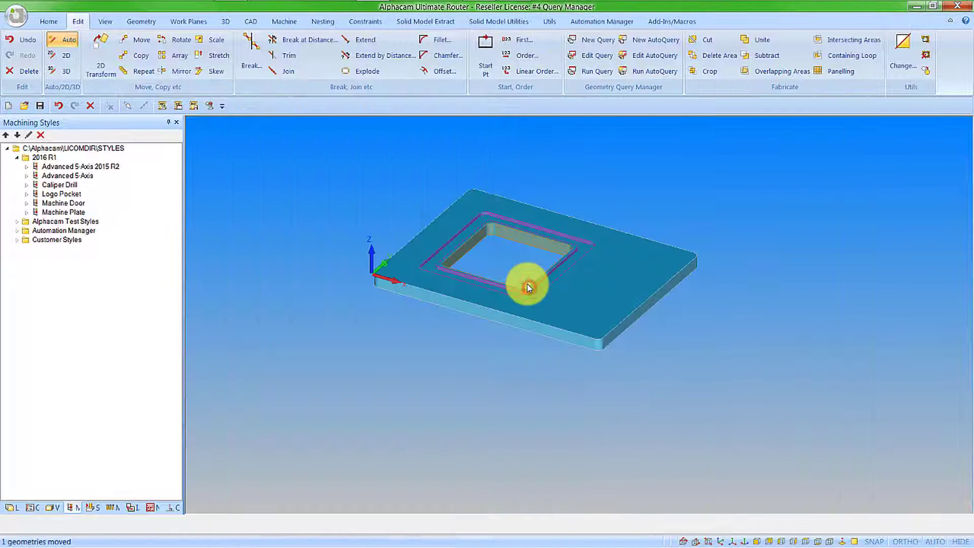
Step: Apply the Machine Plate style to the selected plate geometries and inspect the toolpaths
right_click(69, 212)
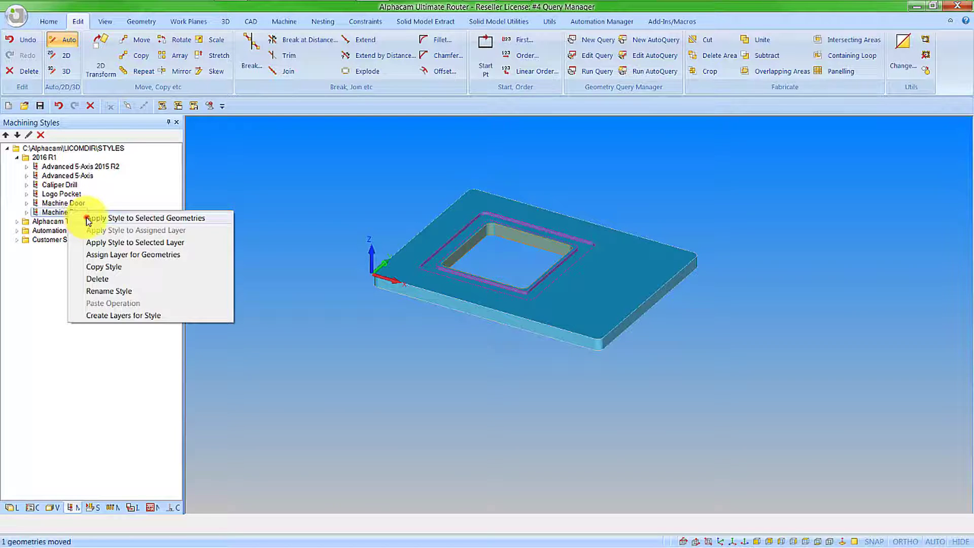
click(88, 219)
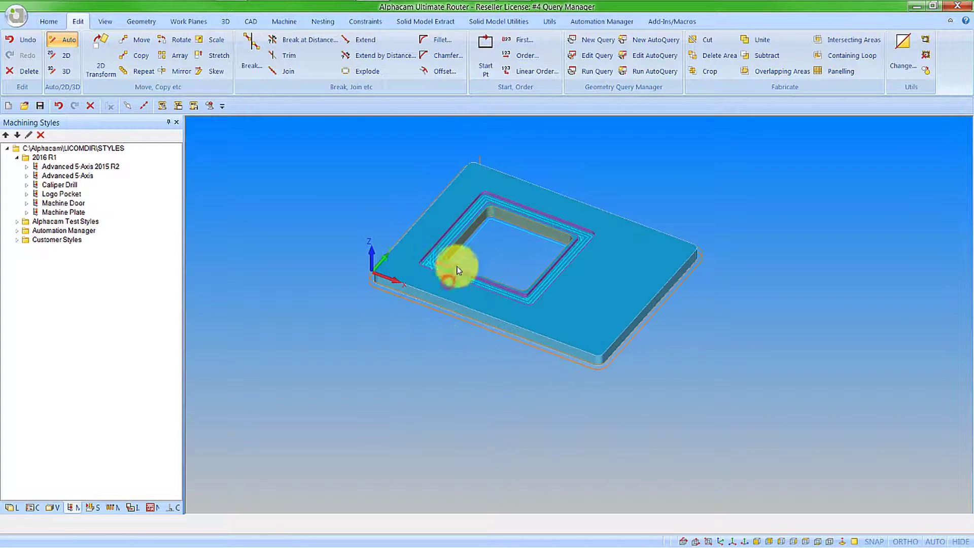
scroll(458, 268, up, 5)
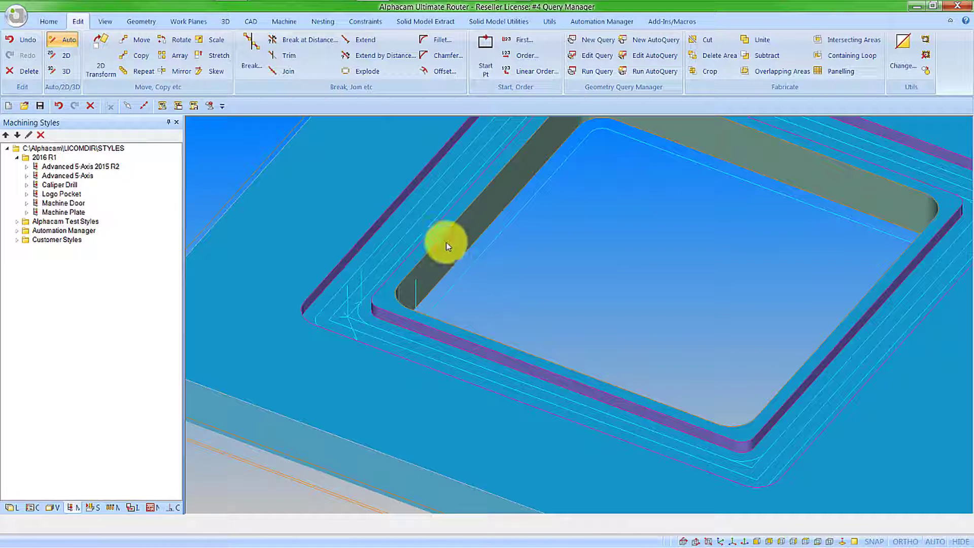
shift+middle_drag(444, 245, 418, 180)
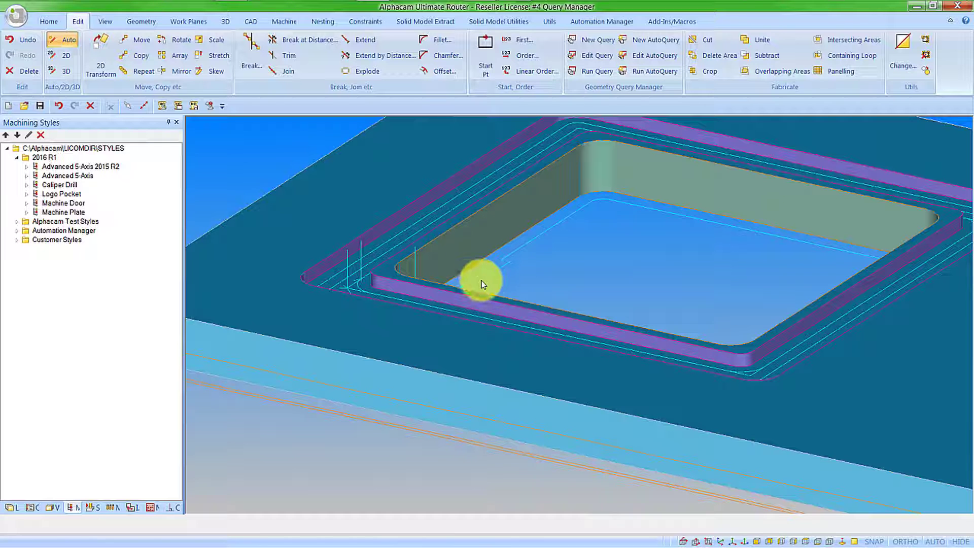
scroll(503, 334, down, 5)
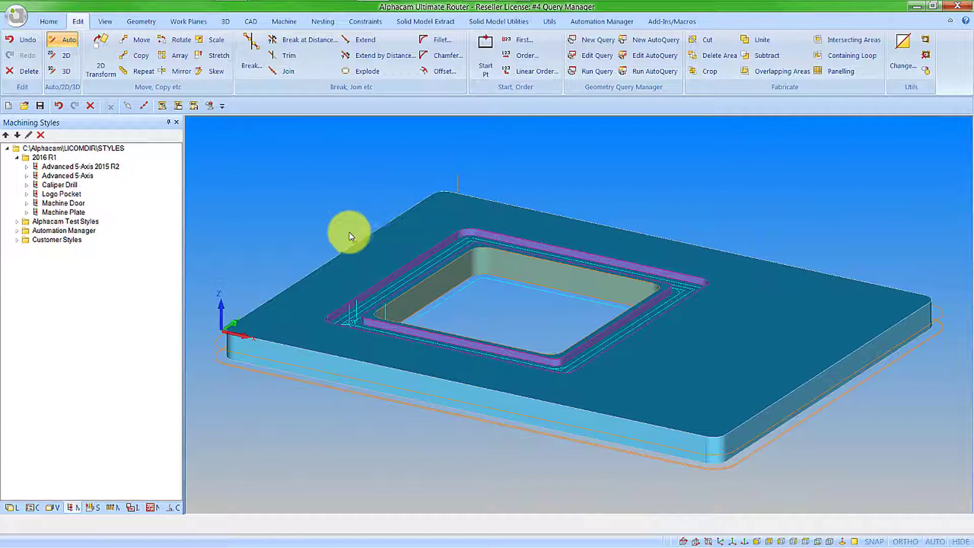
Step: Reopen the plain plate drawing from Recent Documents without saving changes
click(16, 15)
click(92, 69)
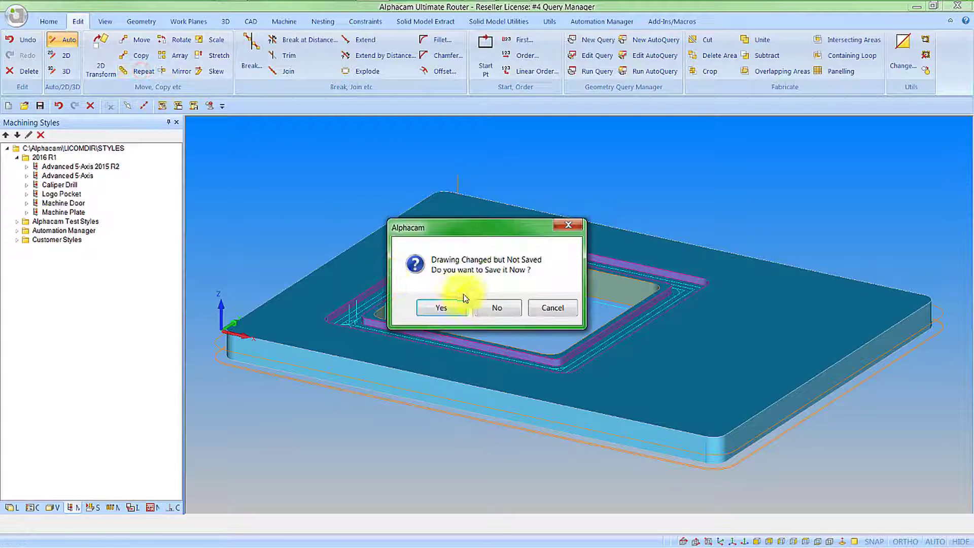
click(494, 305)
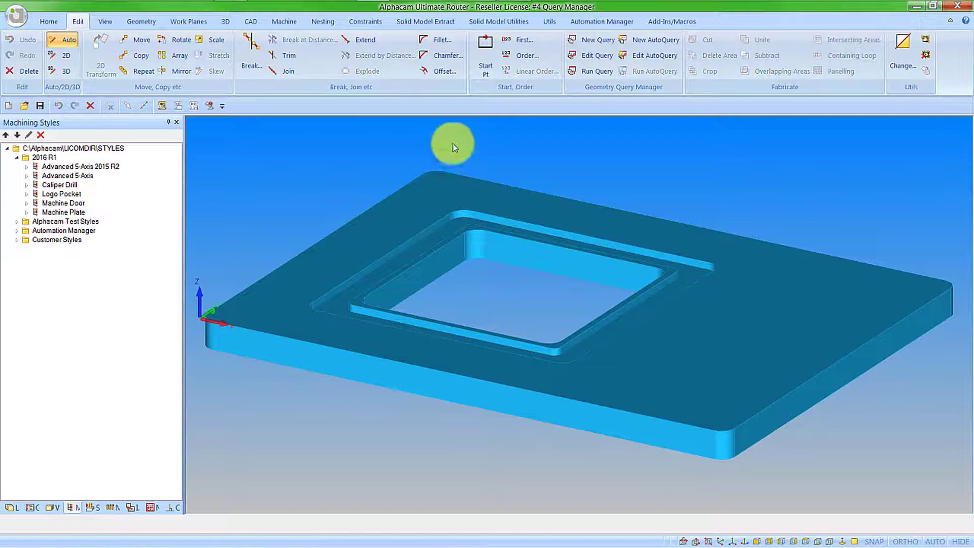
Step: Auto-extract the plate's contours running the Is Inside How Many.agq query, then apply Machine Plate
click(433, 21)
click(20, 57)
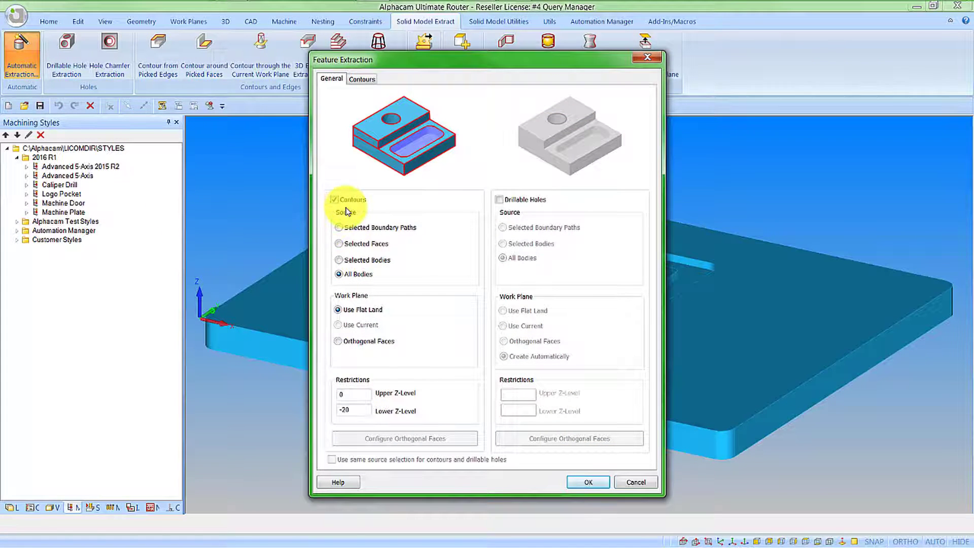
click(360, 80)
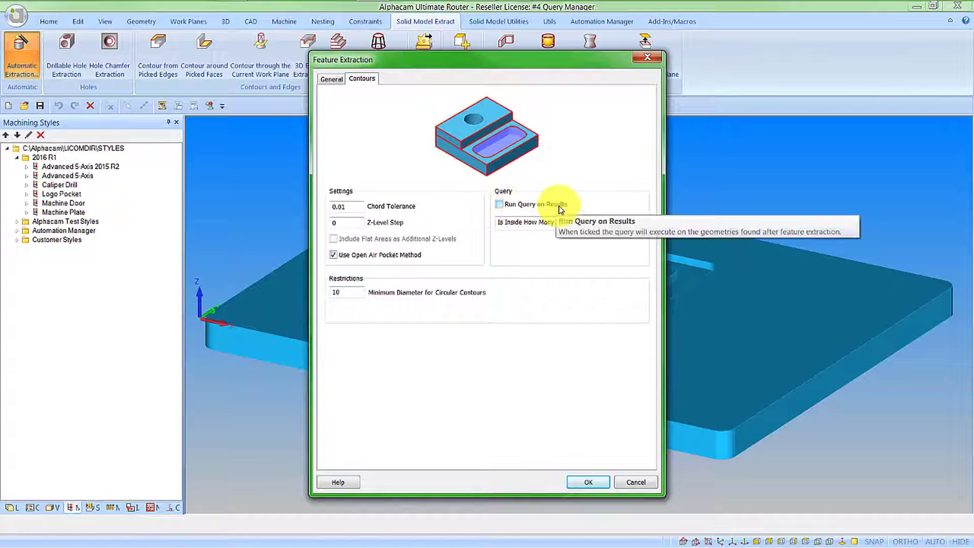
click(500, 204)
click(617, 223)
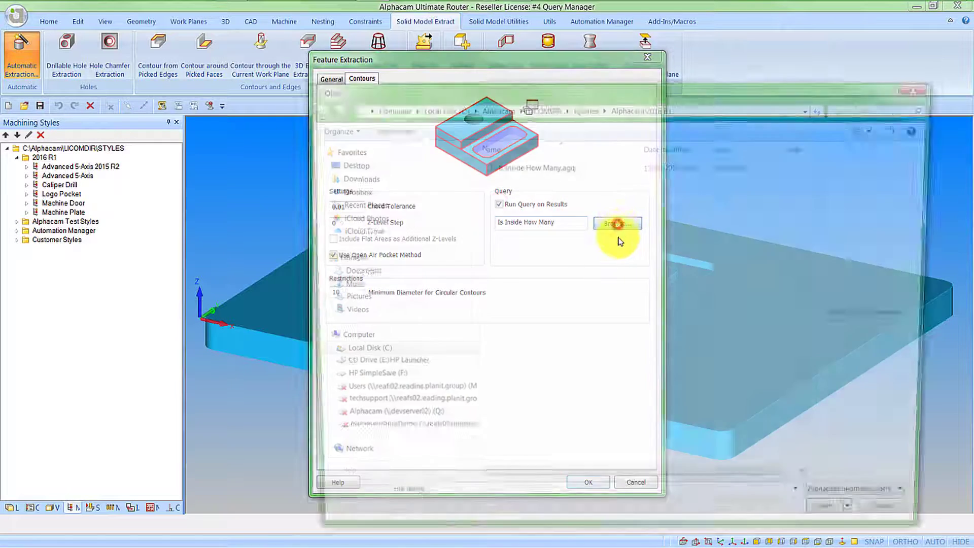
double_click(539, 165)
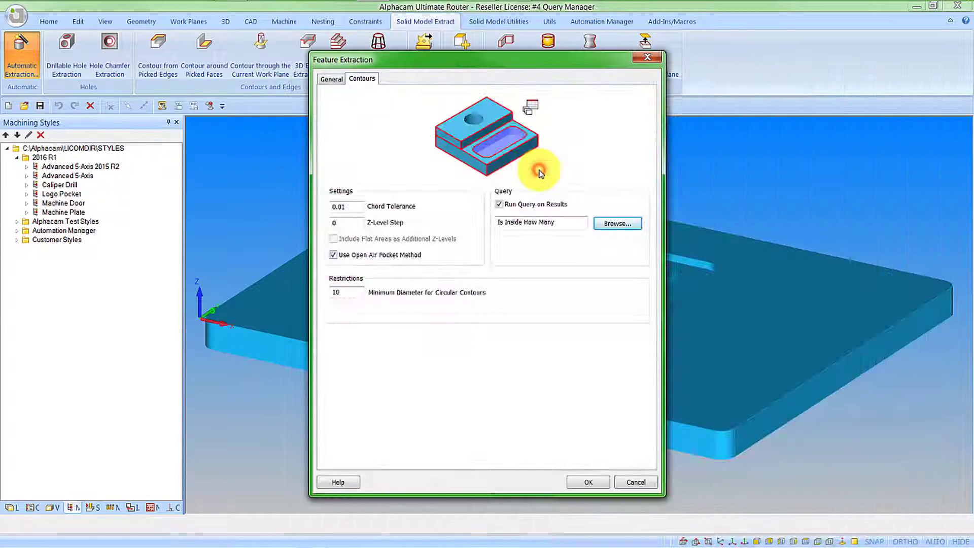
click(595, 481)
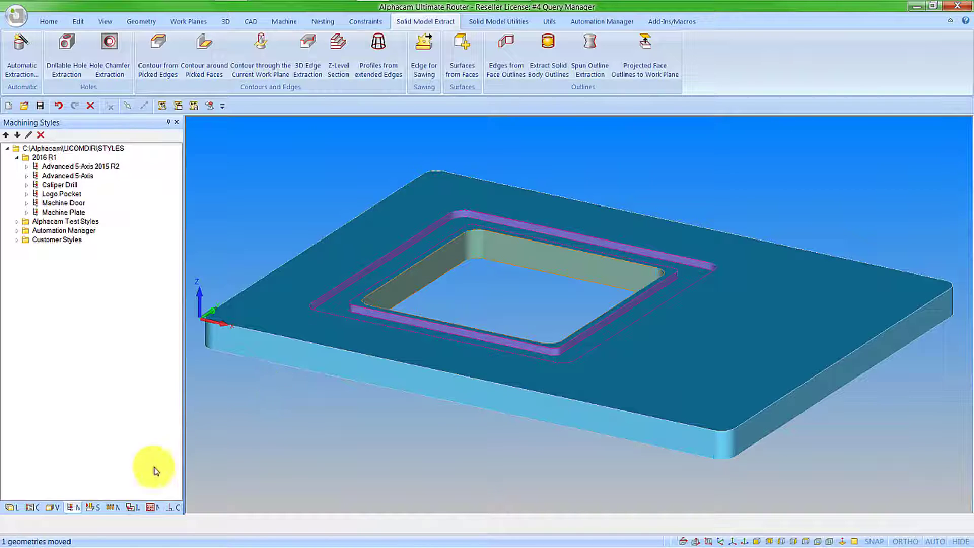
right_click(65, 213)
click(132, 220)
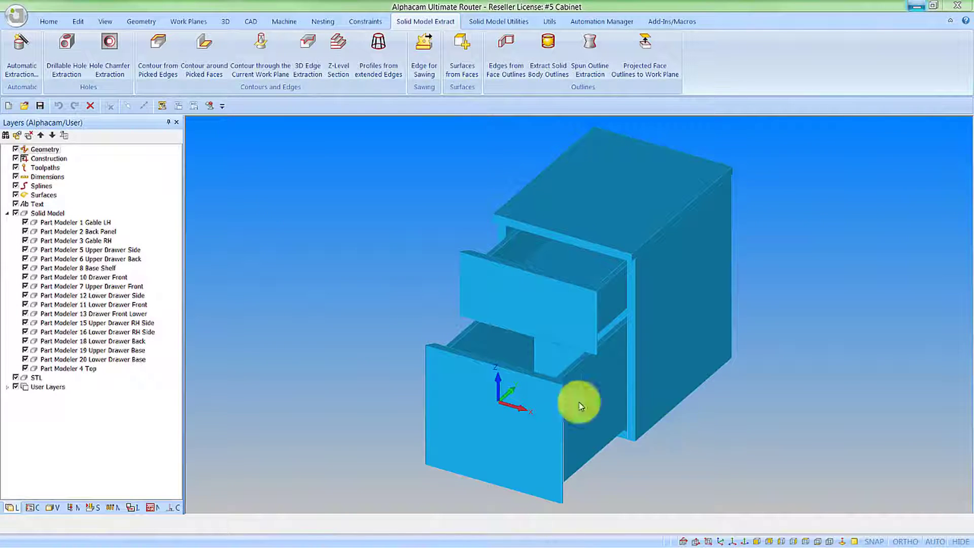
Step: Highlight Back Panel, Gable RH, Upper Drawer Side, Upper Drawer Back, Base Shelf and Gable LH
click(75, 232)
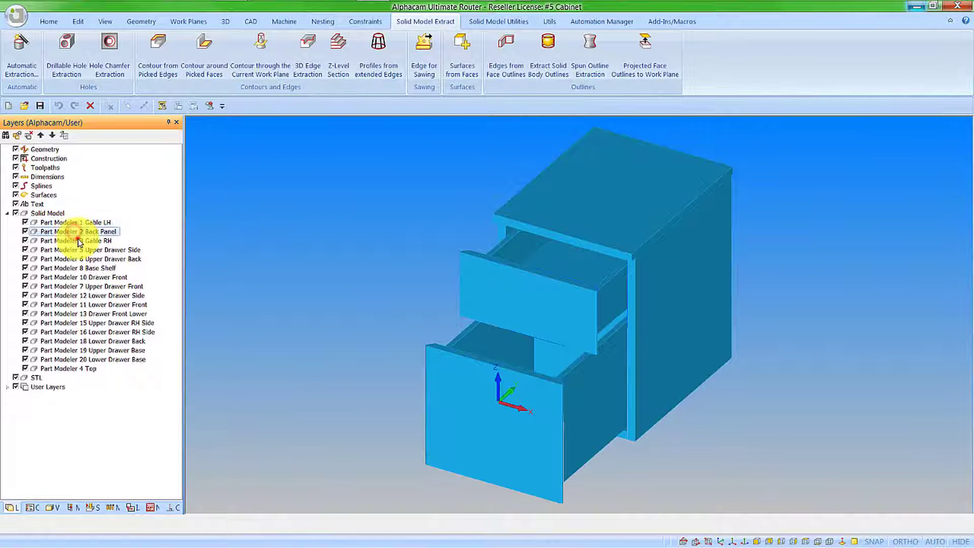
click(76, 240)
click(82, 250)
click(86, 259)
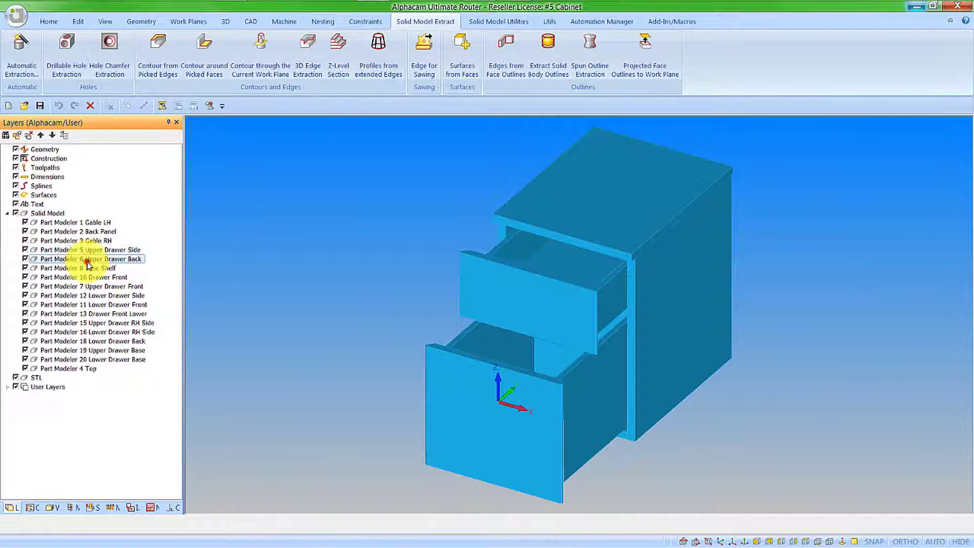
click(89, 267)
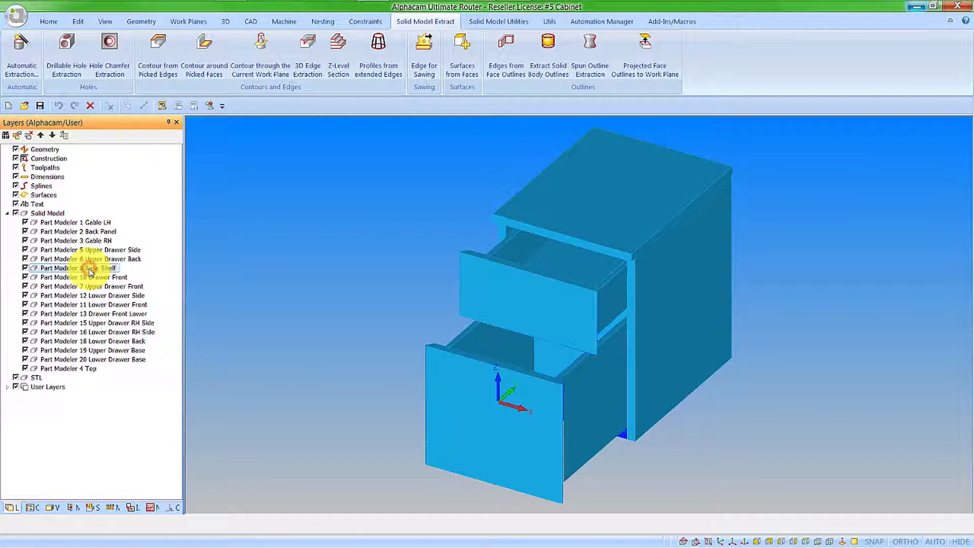
click(80, 223)
Step: Show Gable LH's solid properties in an enlarged panel, then pick the right-hand gable to inspect it
right_click(80, 225)
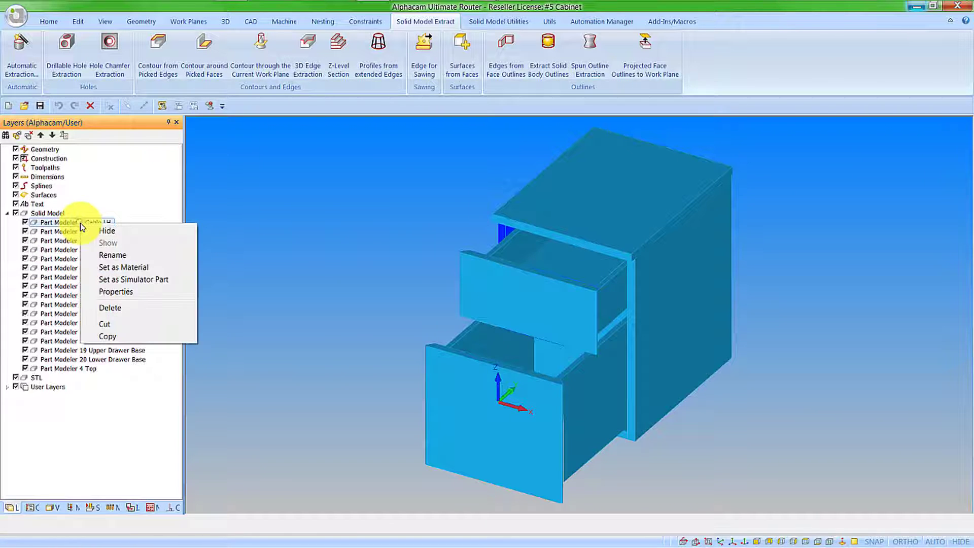
click(124, 292)
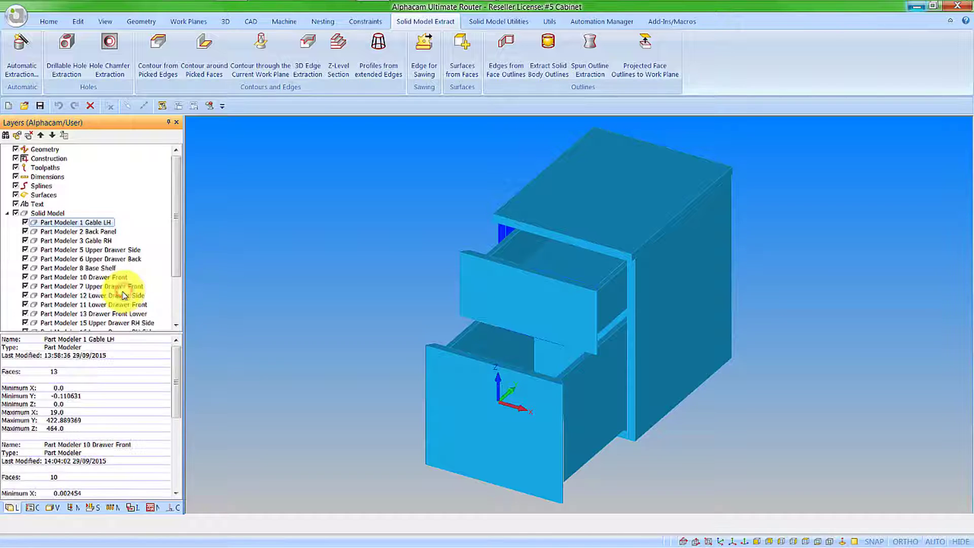
drag(92, 333, 103, 251)
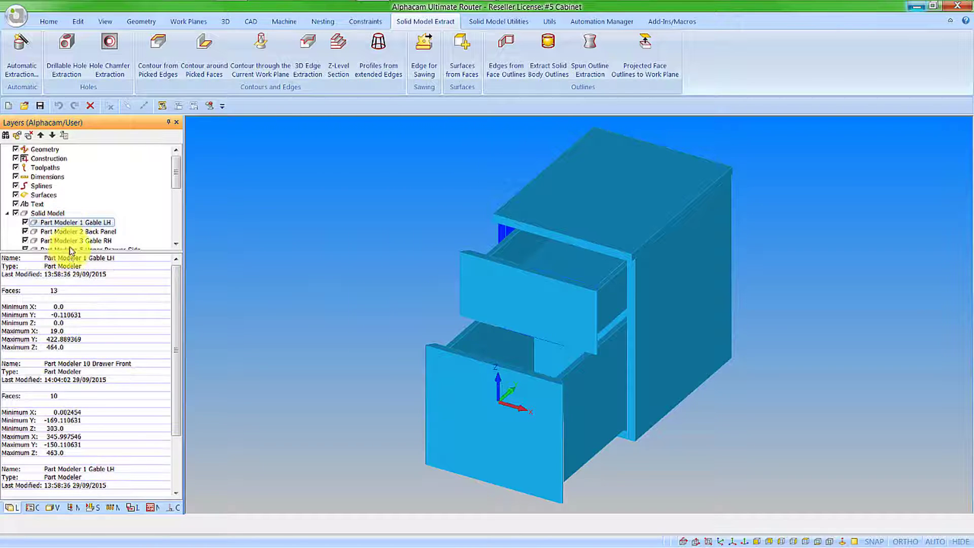
click(6, 136)
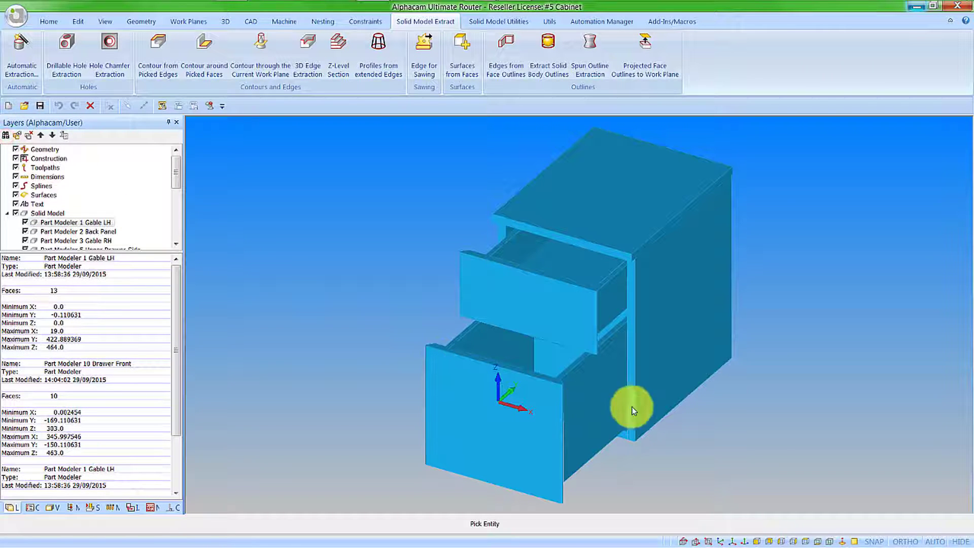
click(665, 357)
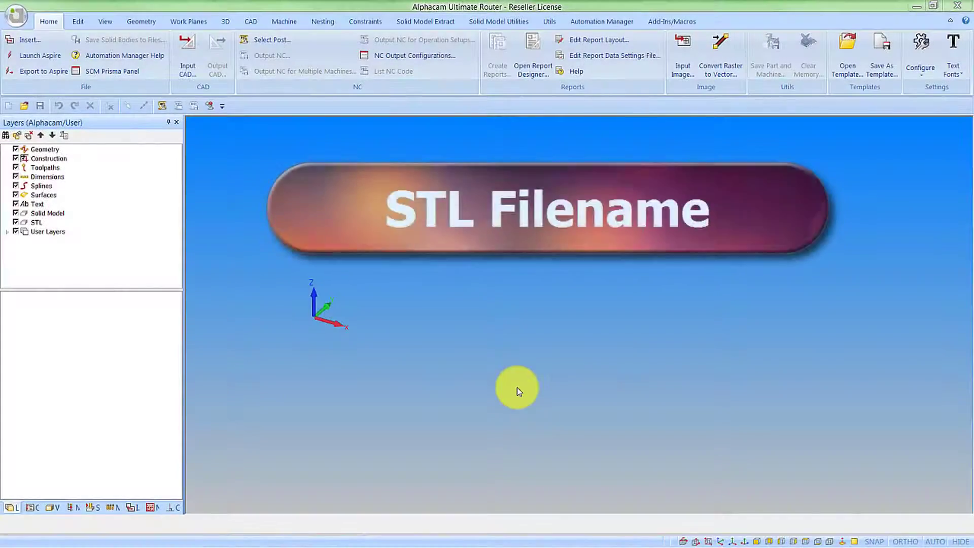
Step: Import #6 Flower.skp with an STL part per group, then inspect Flower 1 and Flower 2
click(191, 57)
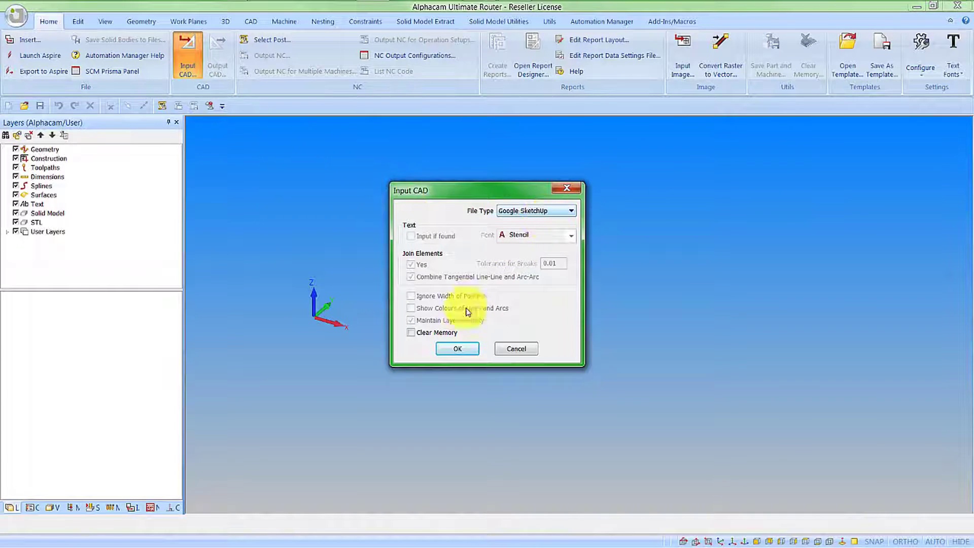
click(459, 350)
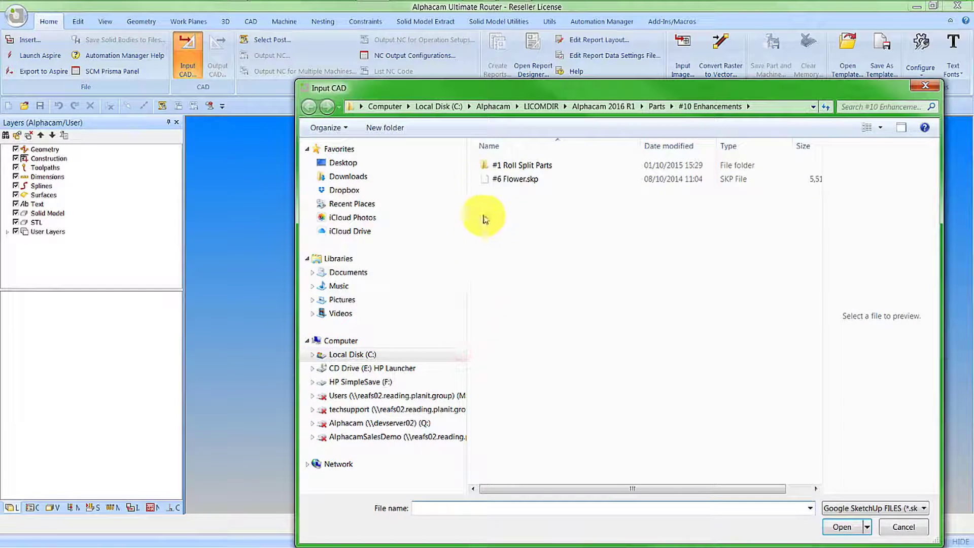
click(514, 182)
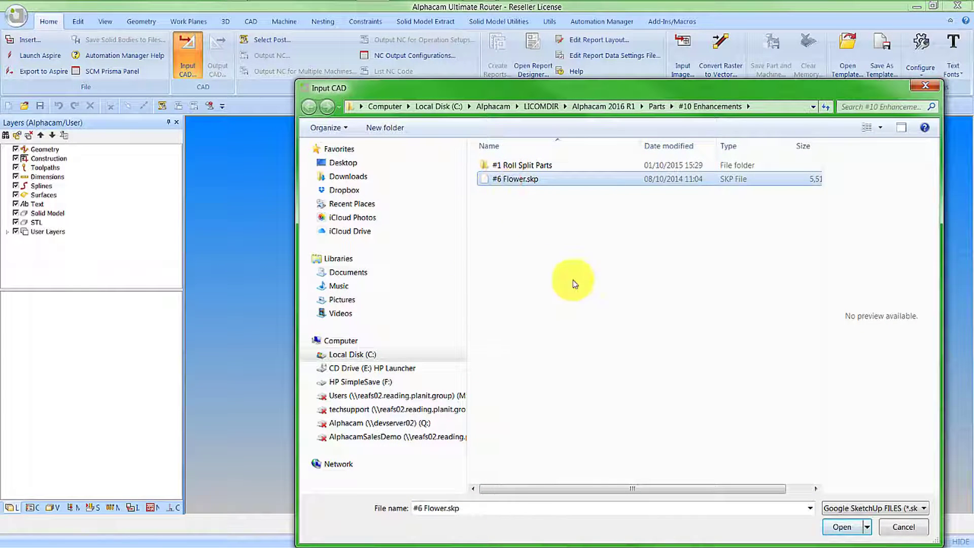
click(841, 527)
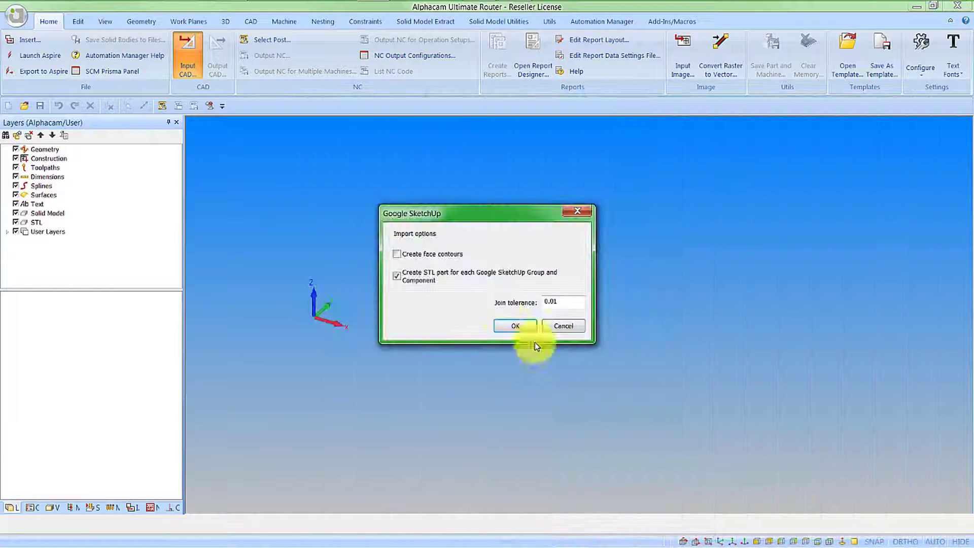
click(516, 323)
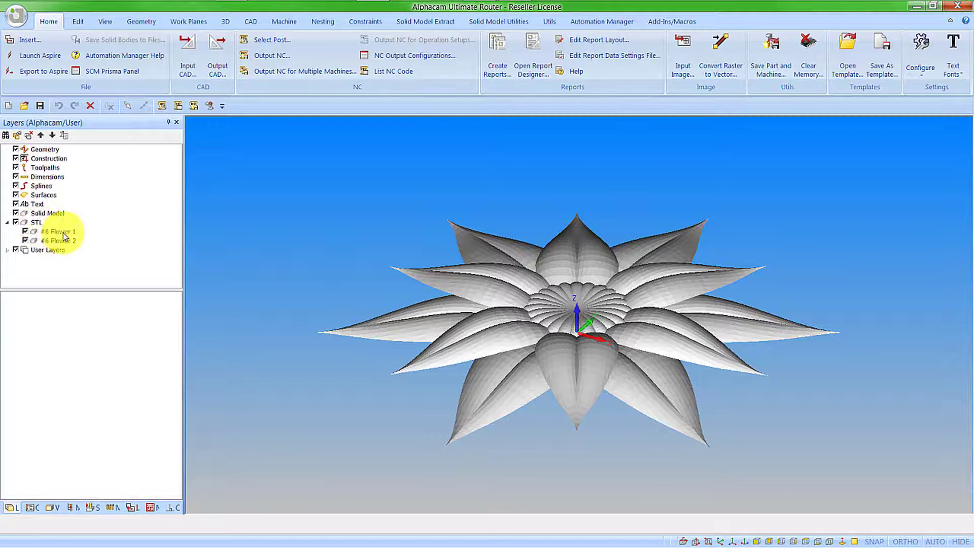
click(63, 233)
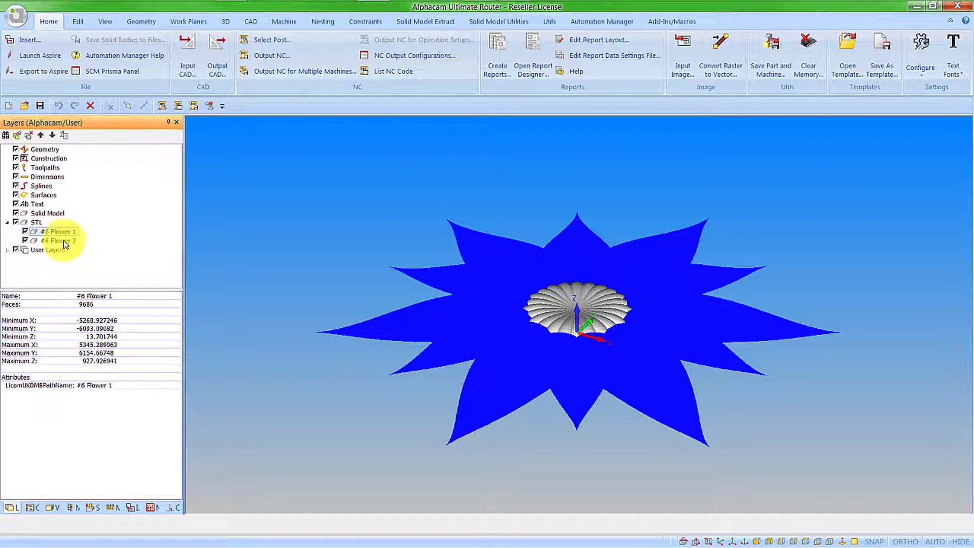
click(65, 242)
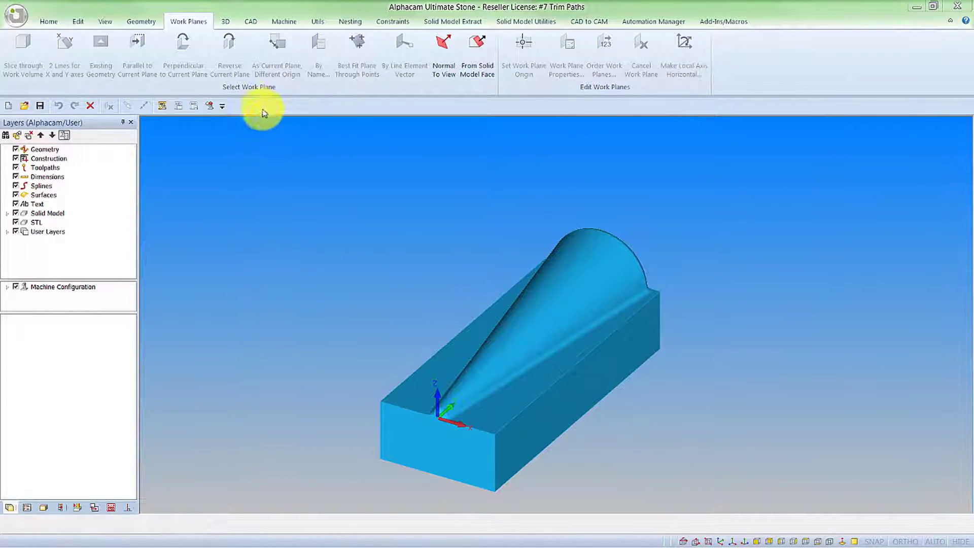
Step: Set the work plane on the block's front face and apply Cut with Disk to the curved surface
click(468, 65)
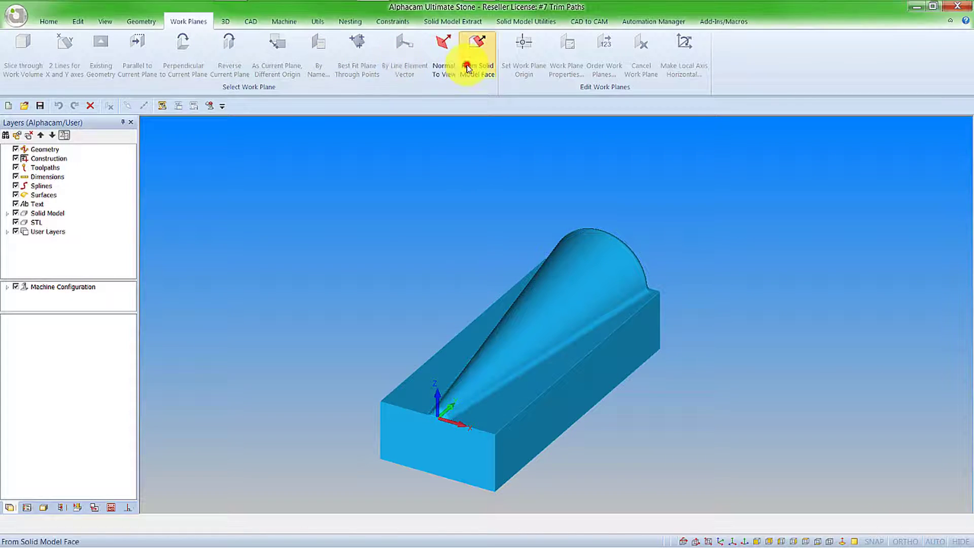
click(466, 453)
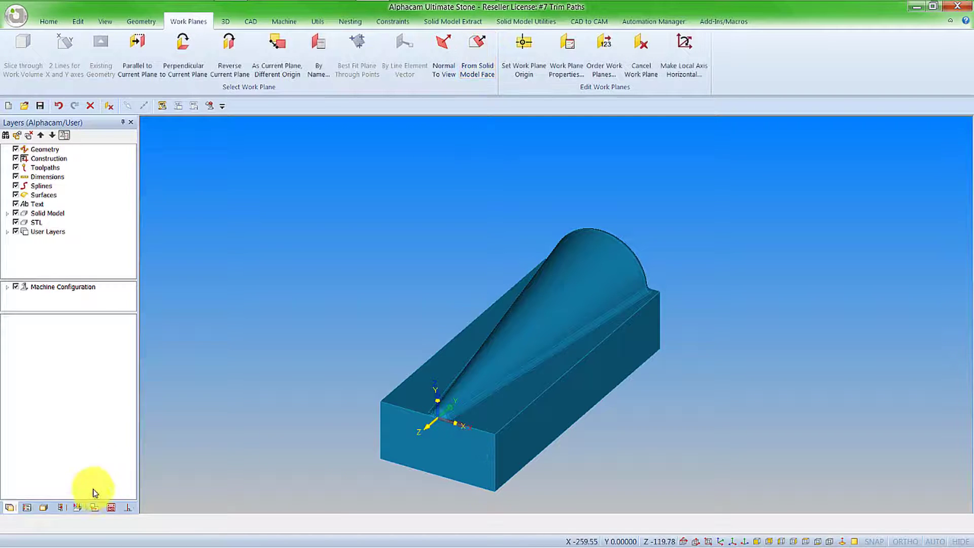
click(62, 507)
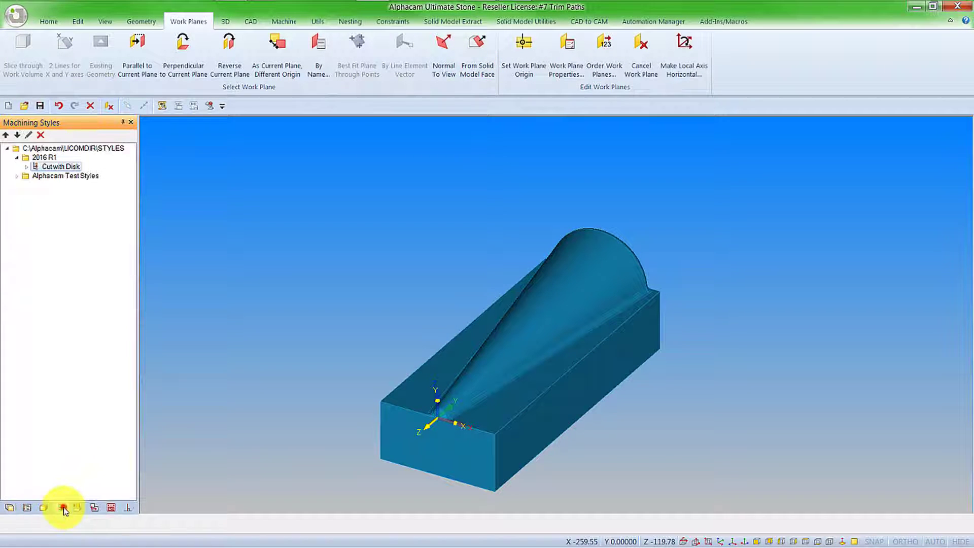
right_click(71, 166)
click(92, 176)
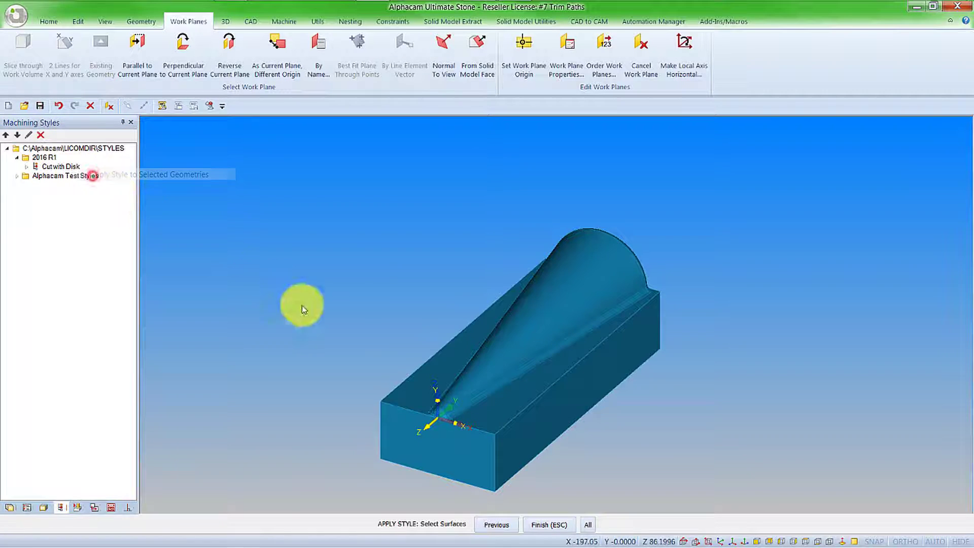
click(470, 370)
right_click(470, 369)
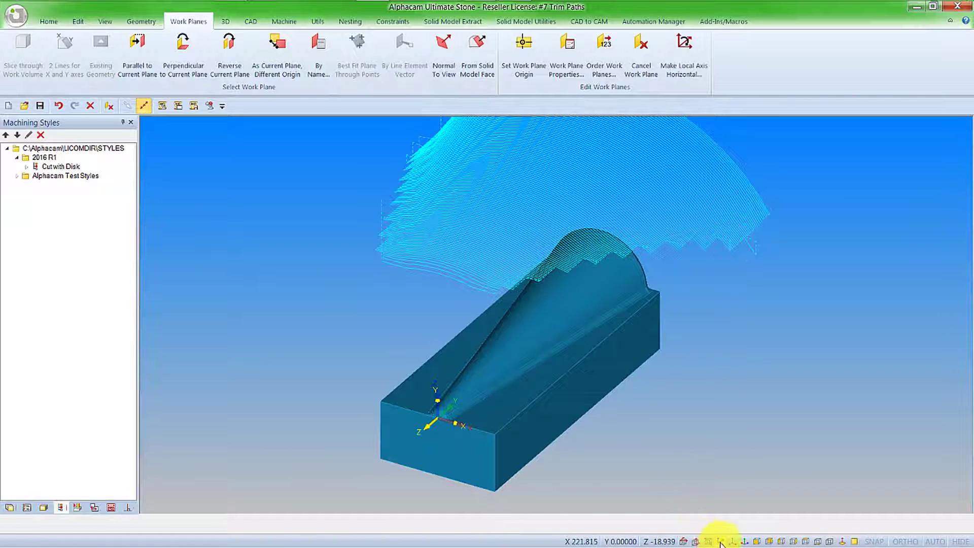
Step: Simulate the disk finishing cut from the front, from maximum down to real-time speed, then stop
click(755, 541)
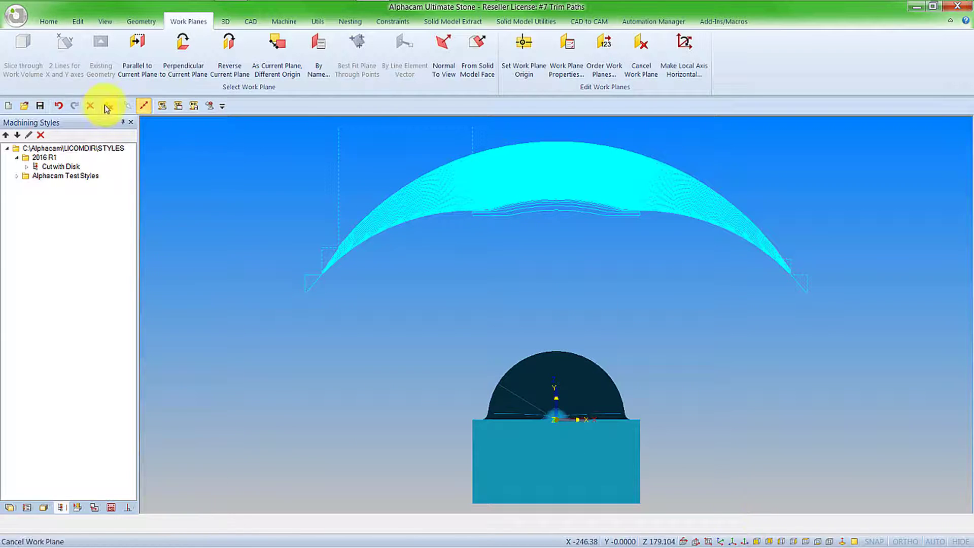
click(143, 106)
click(78, 508)
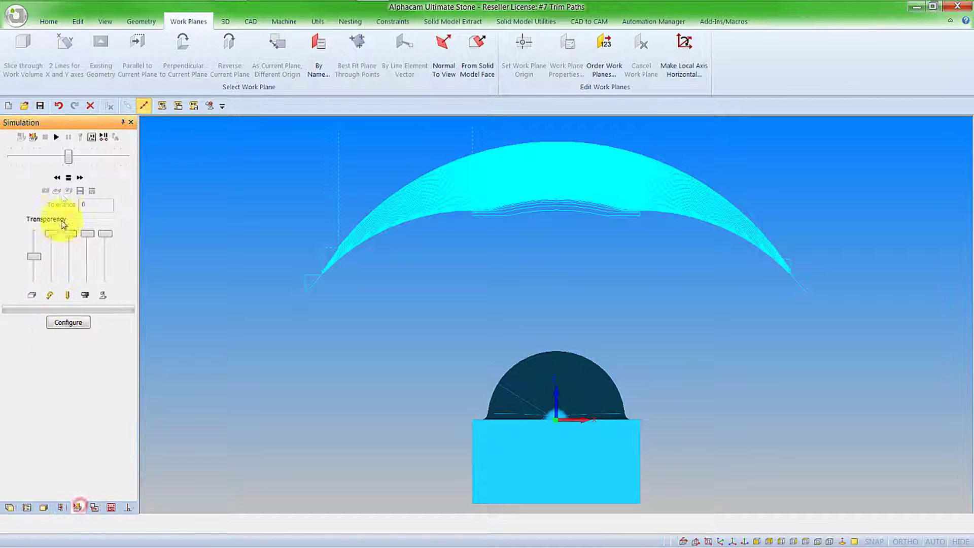
click(55, 137)
drag(69, 157, 139, 160)
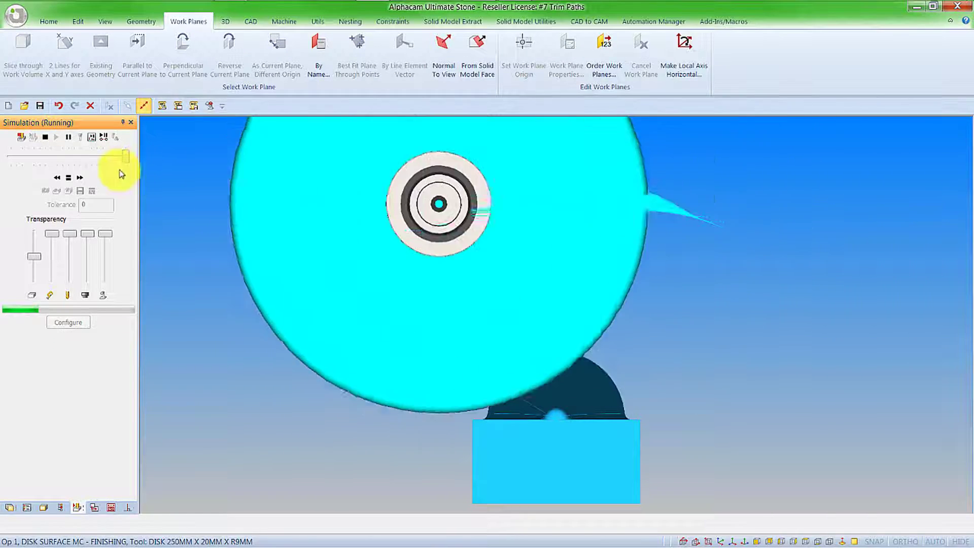
click(60, 177)
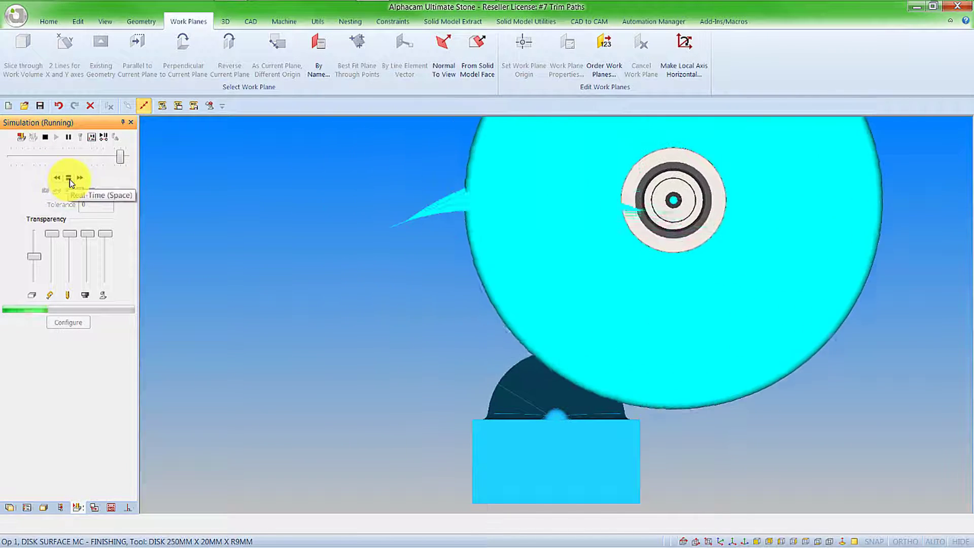
click(69, 179)
click(45, 138)
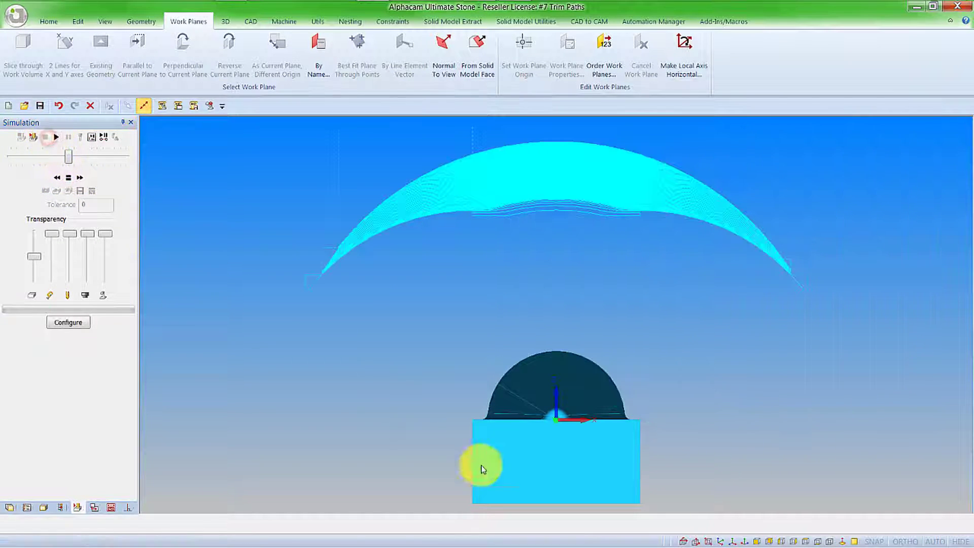
Step: Edit DISK SURFACE MC - FINISHING to trim paths to the XZ plane with offset 125
click(720, 541)
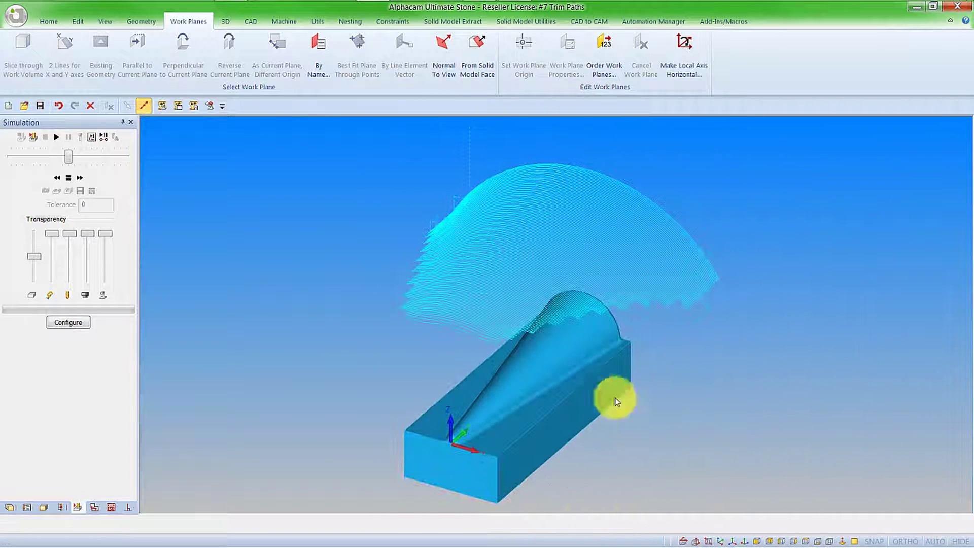
click(23, 508)
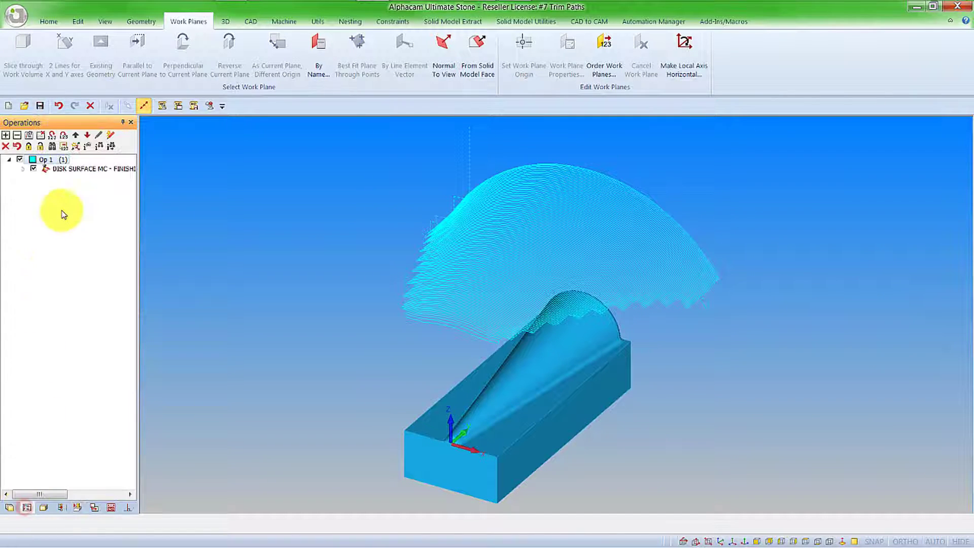
right_click(70, 170)
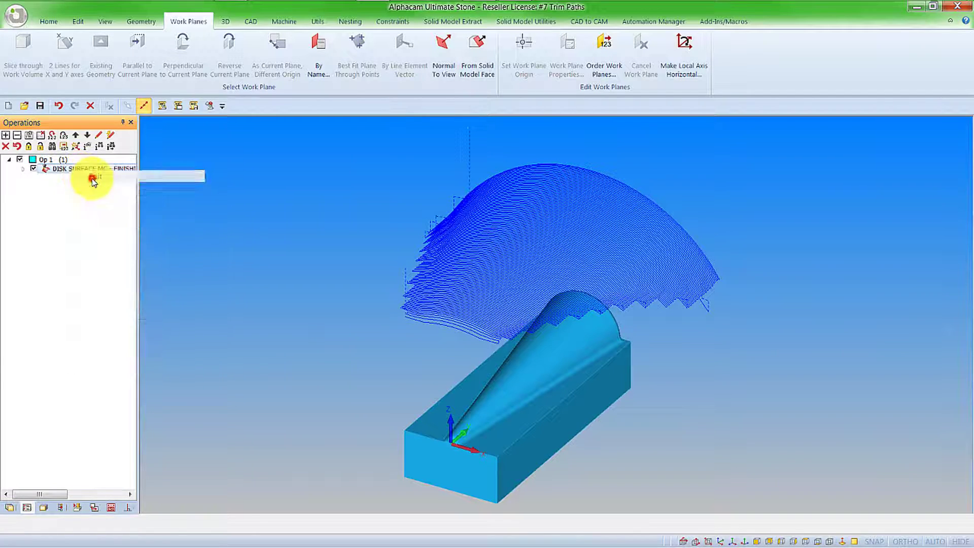
click(93, 176)
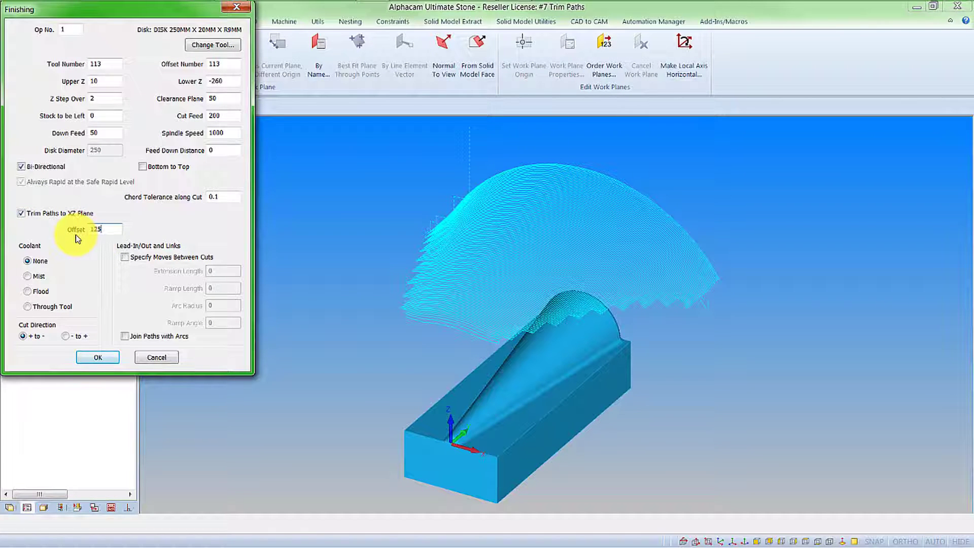
click(99, 357)
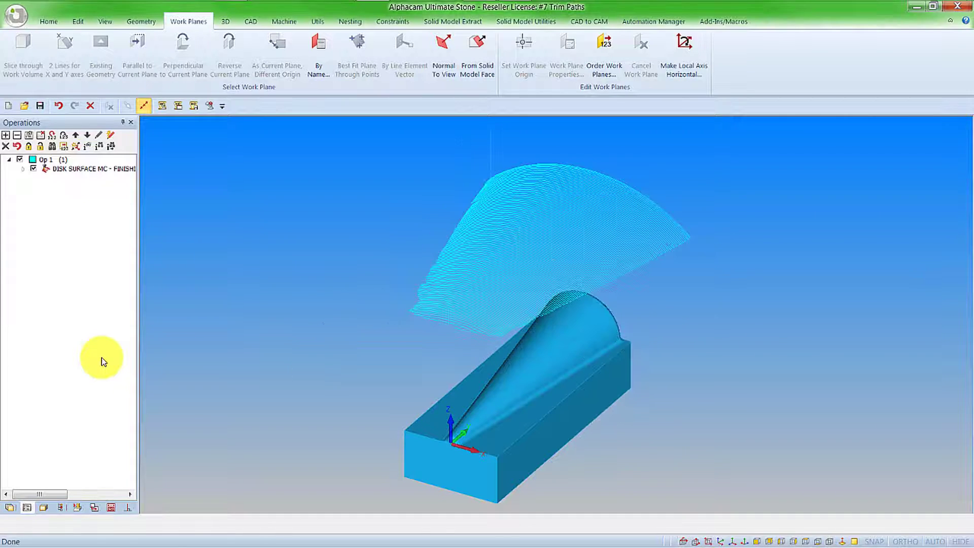
Step: Play the trimmed disk finishing simulation and watch it in Front view
click(77, 507)
click(59, 138)
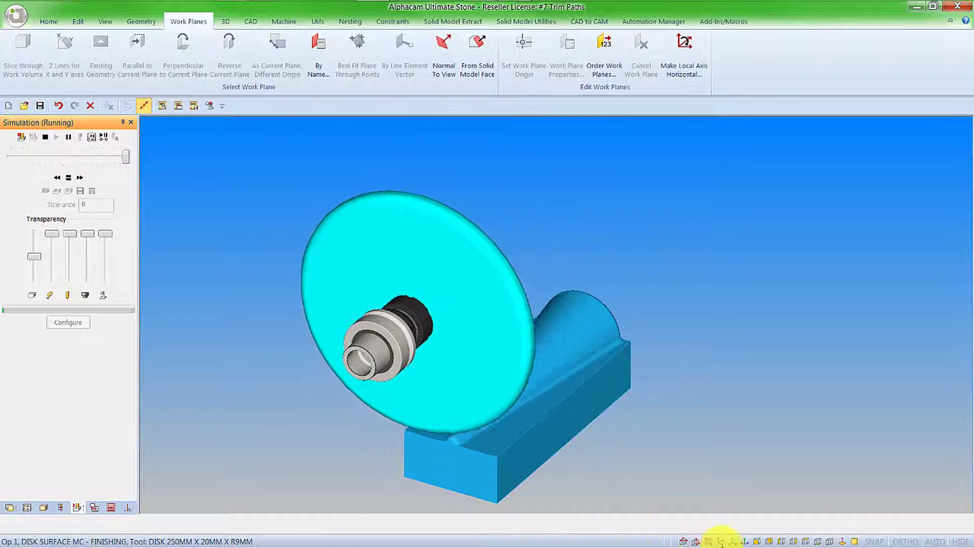
click(751, 538)
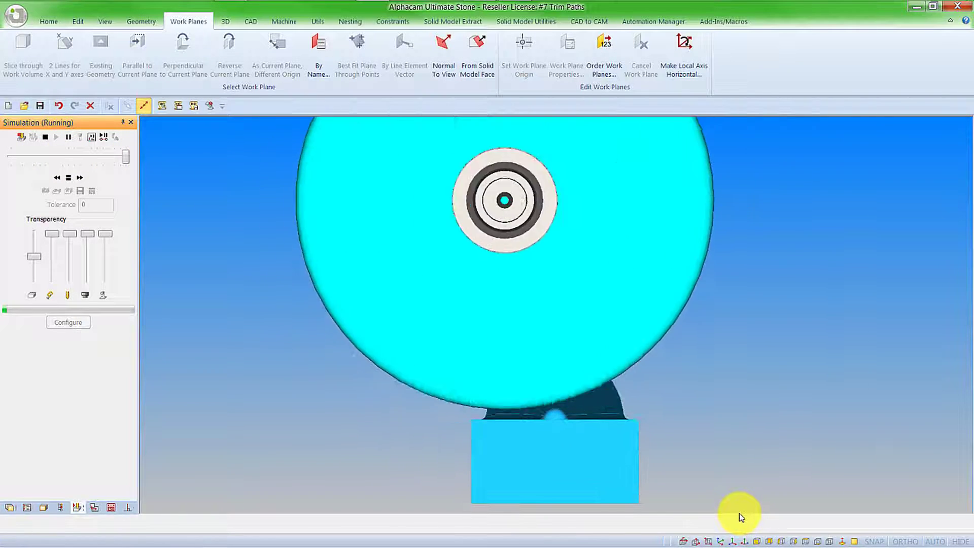